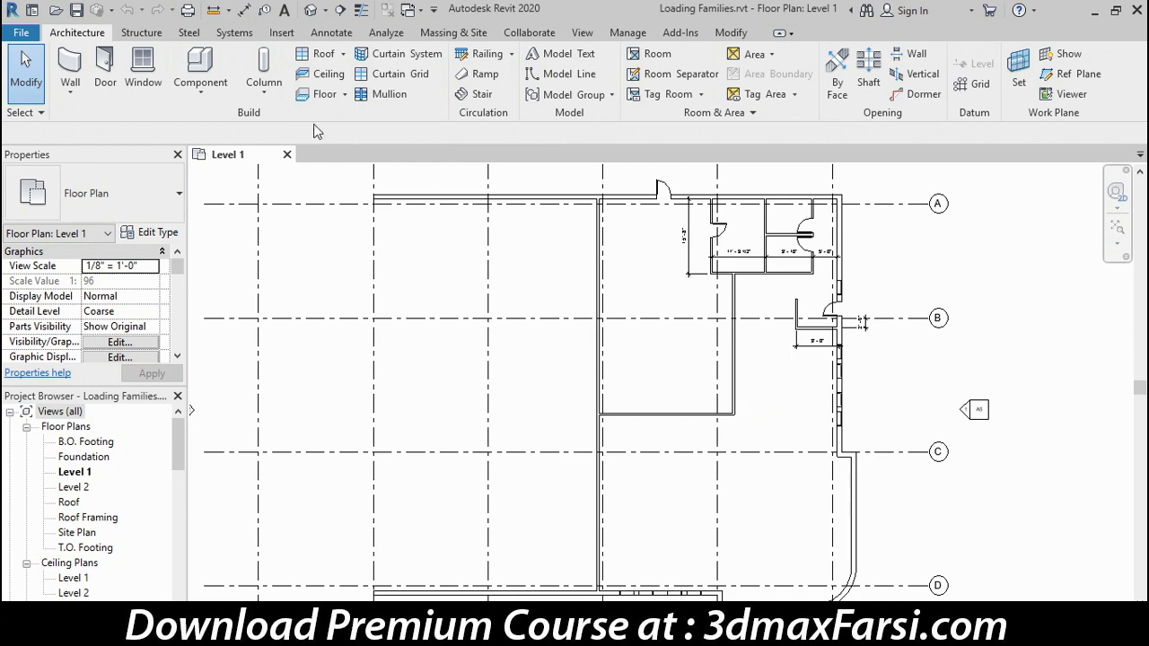
Place 24" x 24" rectangular architectural columns at grid intersections A-6, A-4 and B-5
click(270, 97)
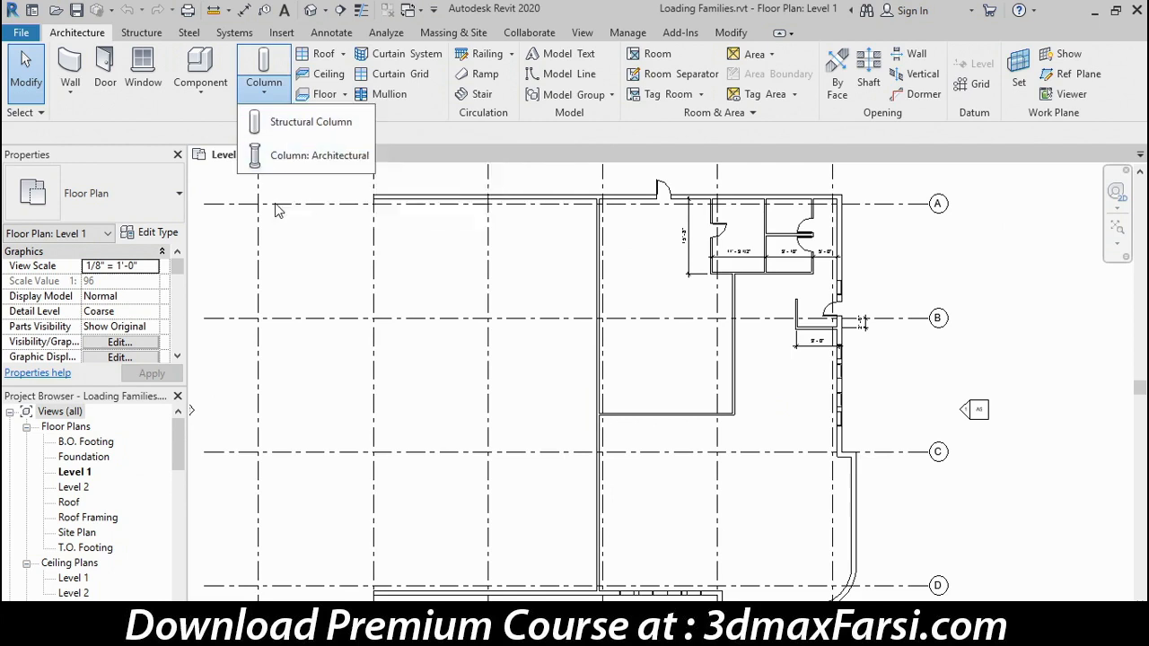
click(279, 158)
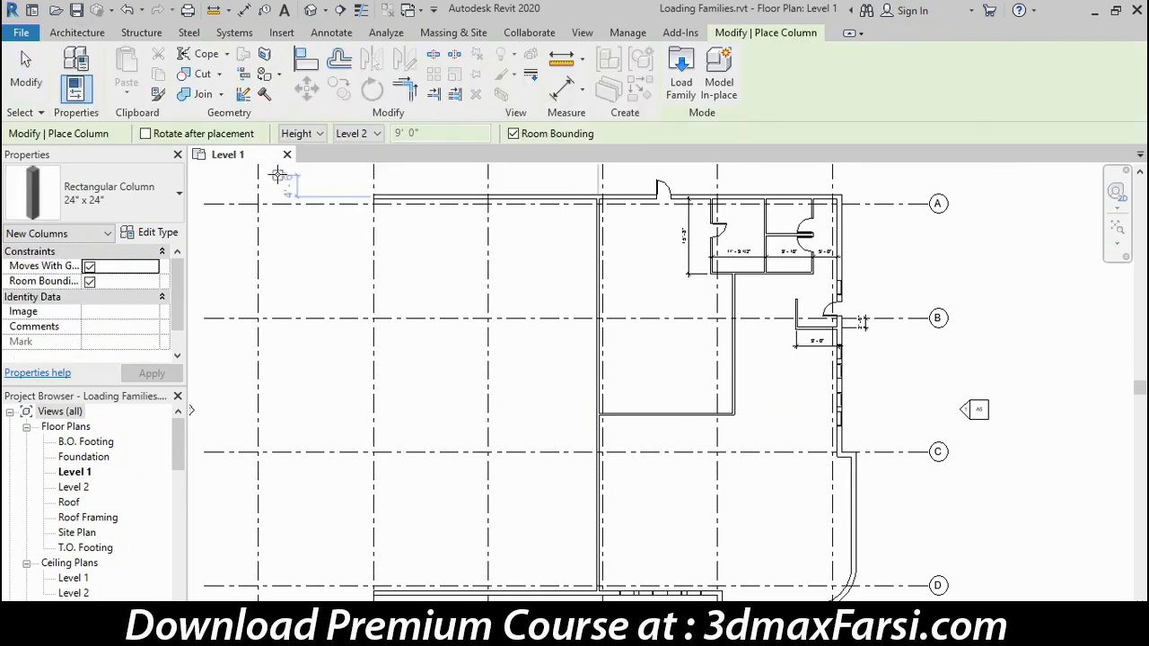
click(130, 205)
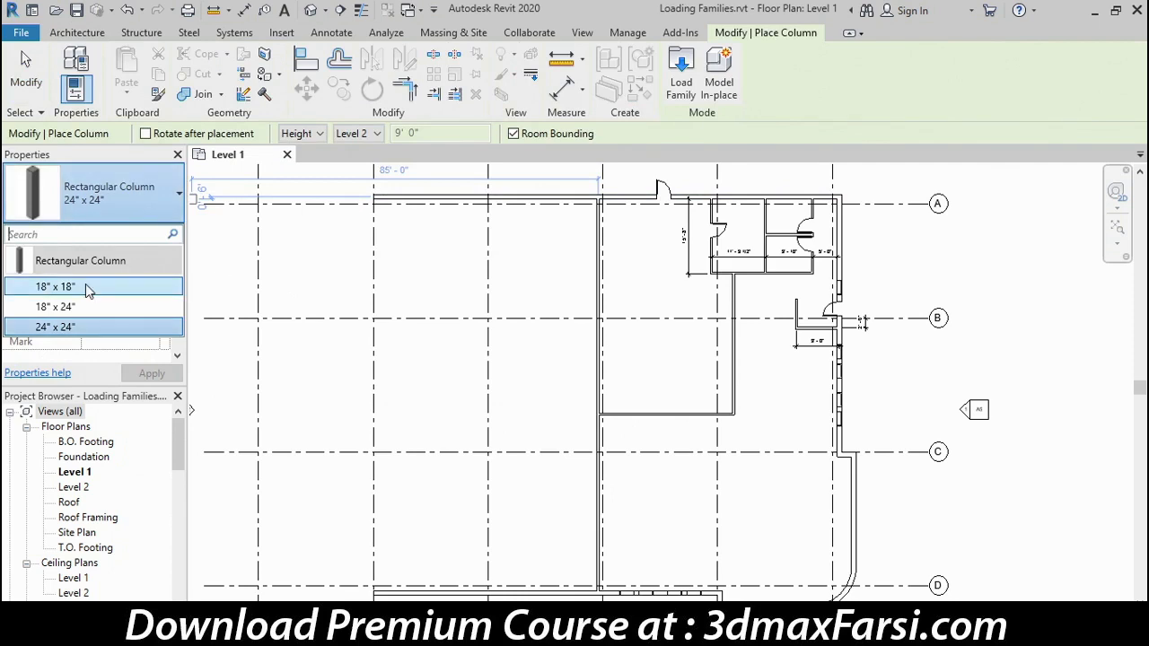
click(54, 331)
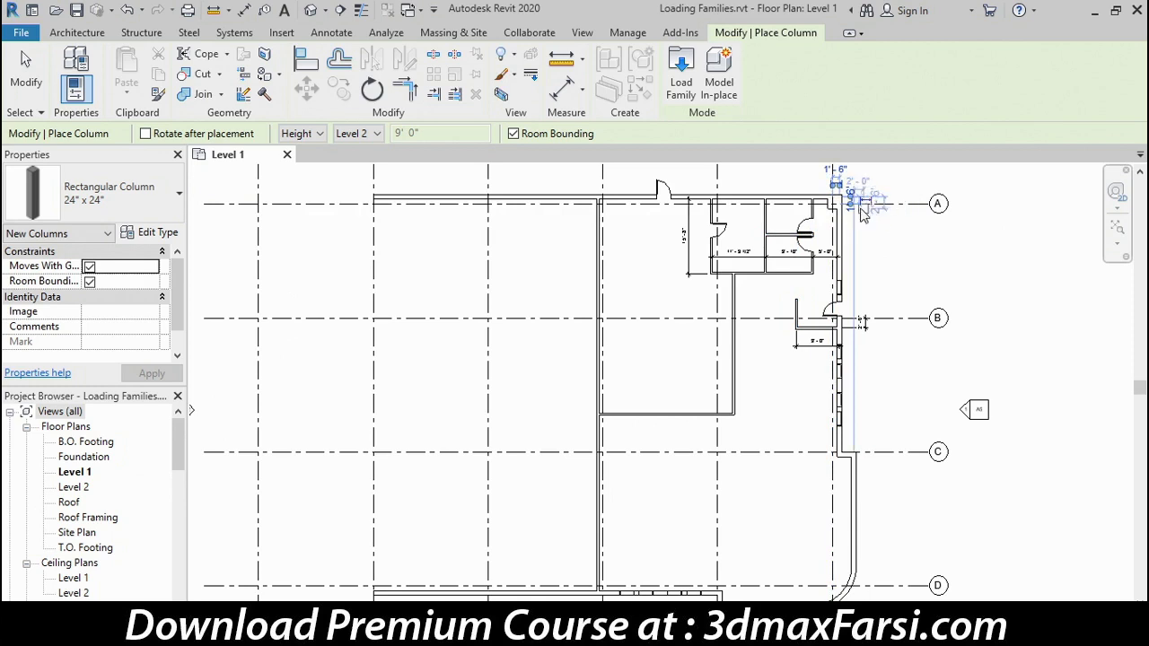
scroll(867, 212, up, 4)
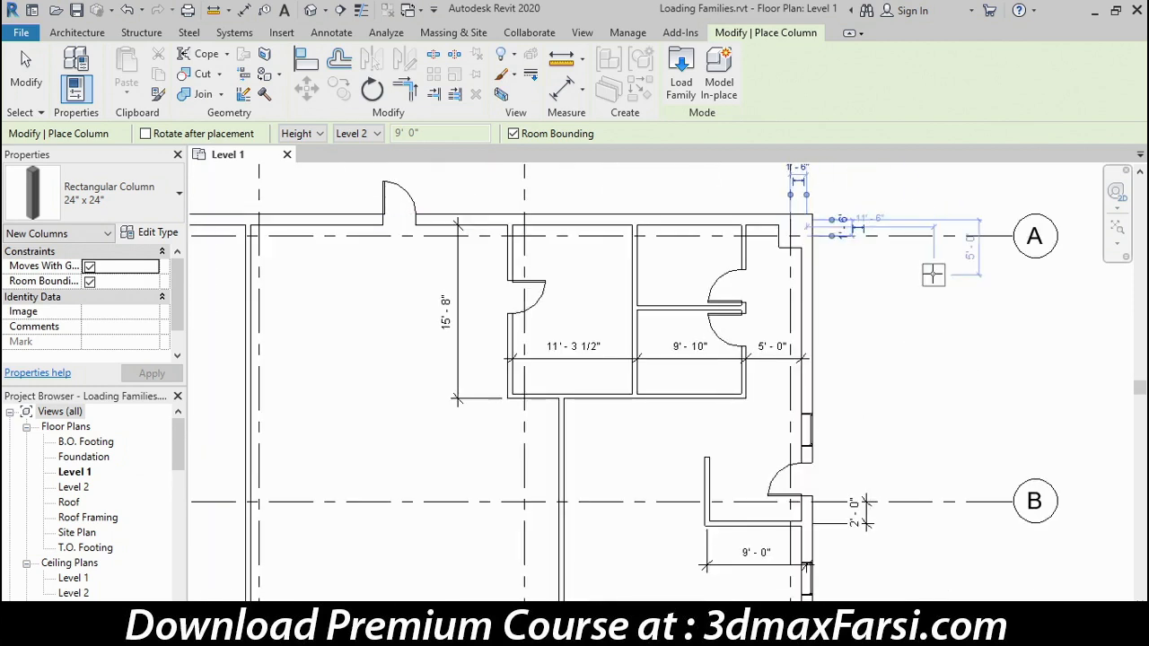
click(262, 236)
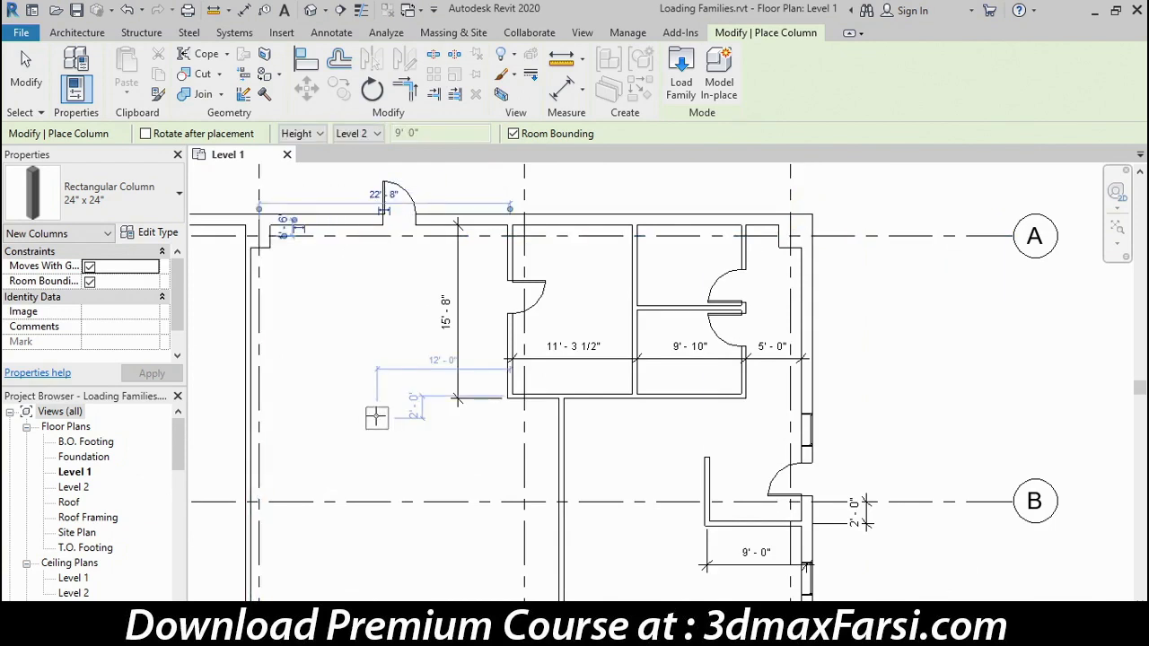
click(524, 503)
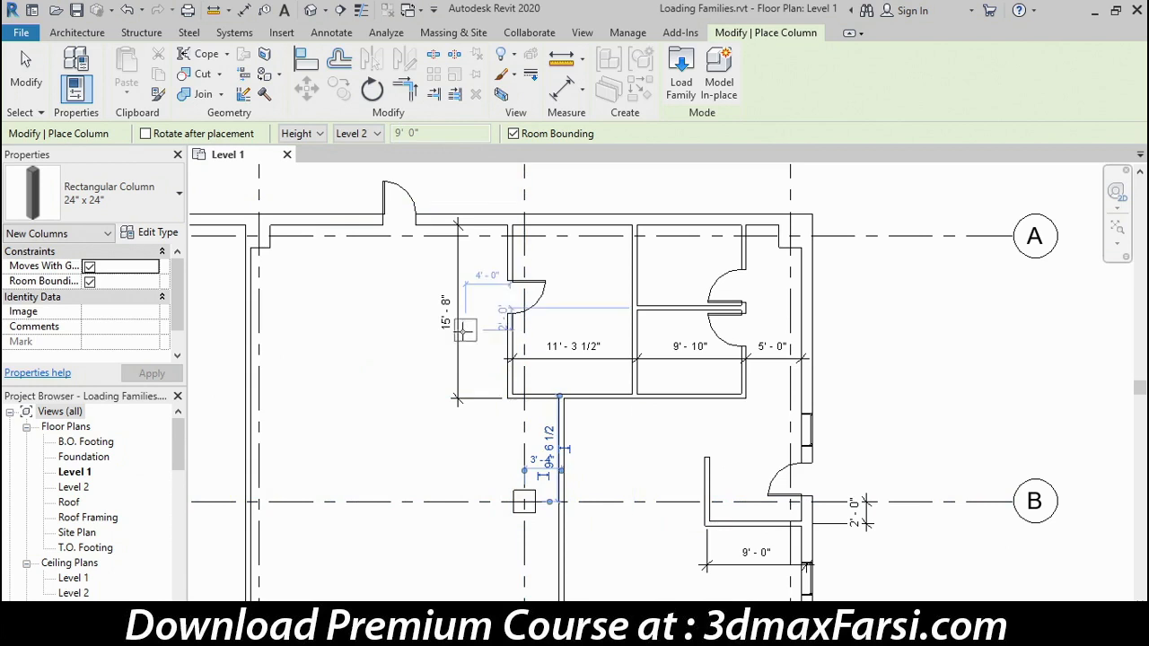
Load the Metal Clad Column.rfa family from the Columns folder of the US Imperial library
middle_drag(617, 570, 538, 159)
middle_drag(582, 469, 598, 333)
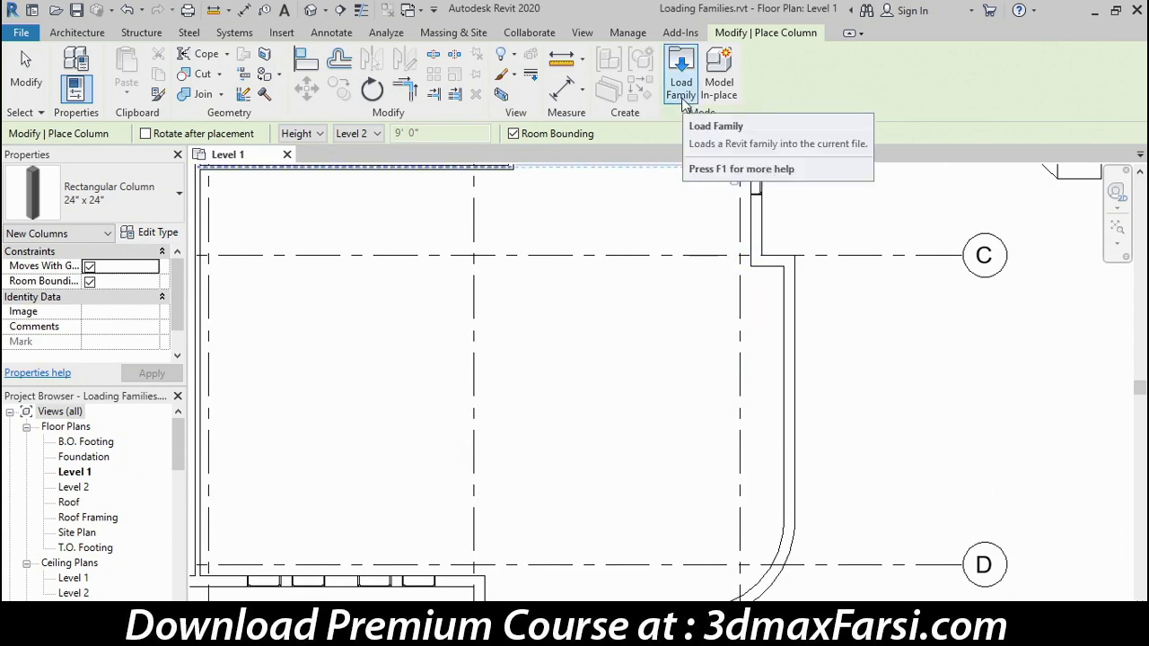
click(109, 213)
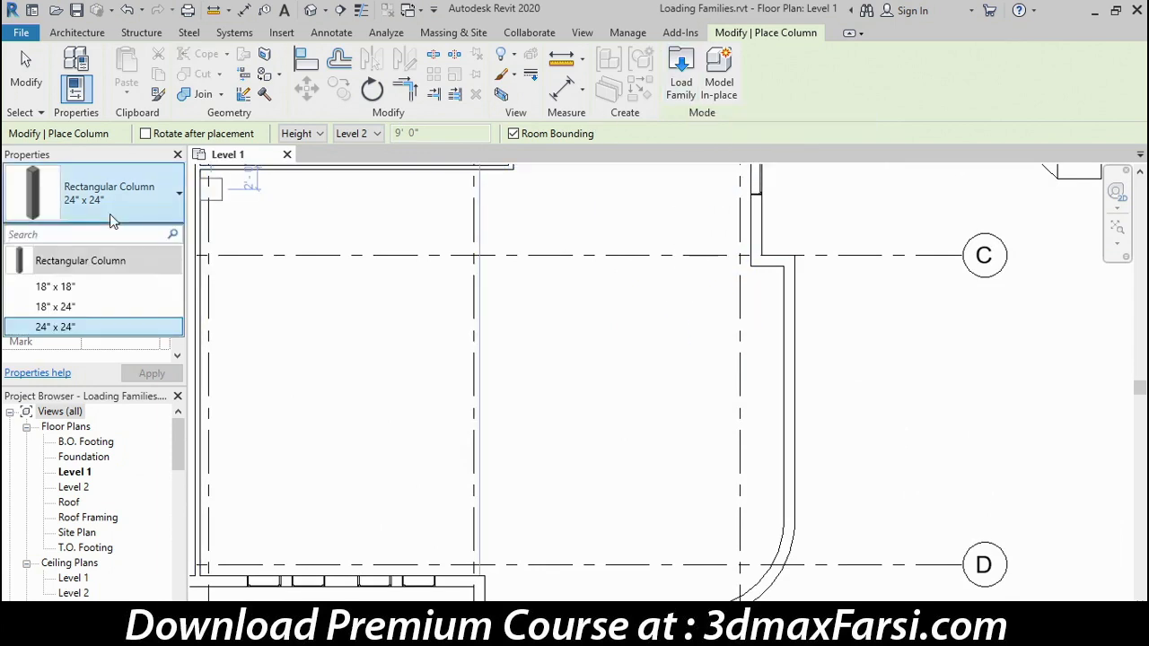
click(110, 213)
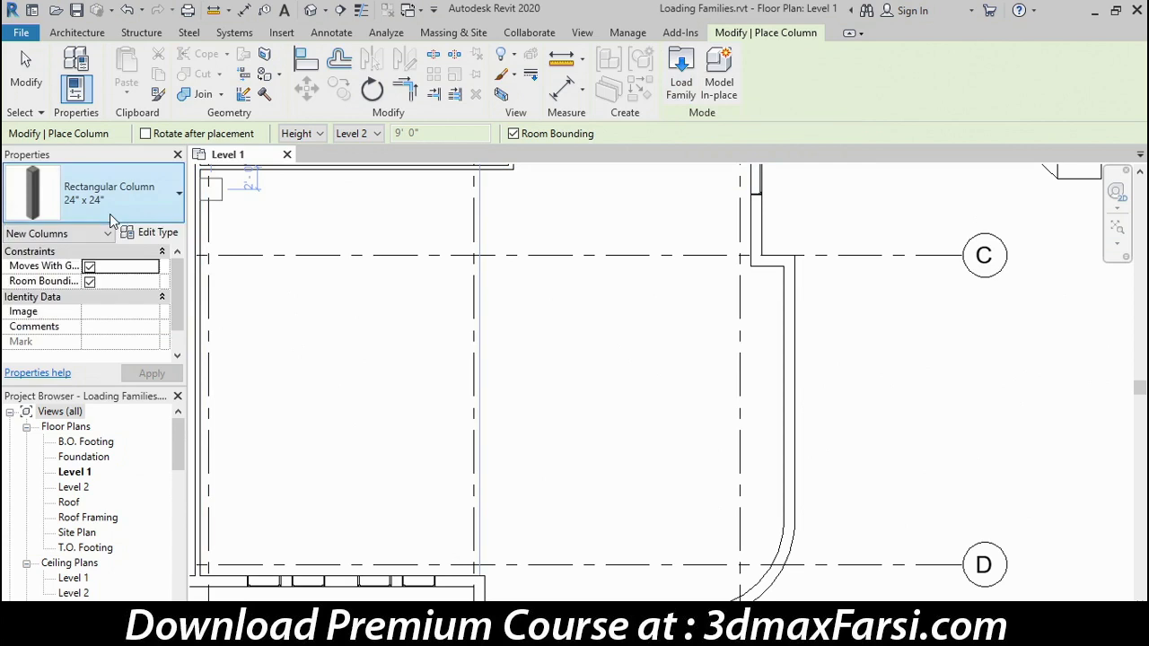
click(690, 104)
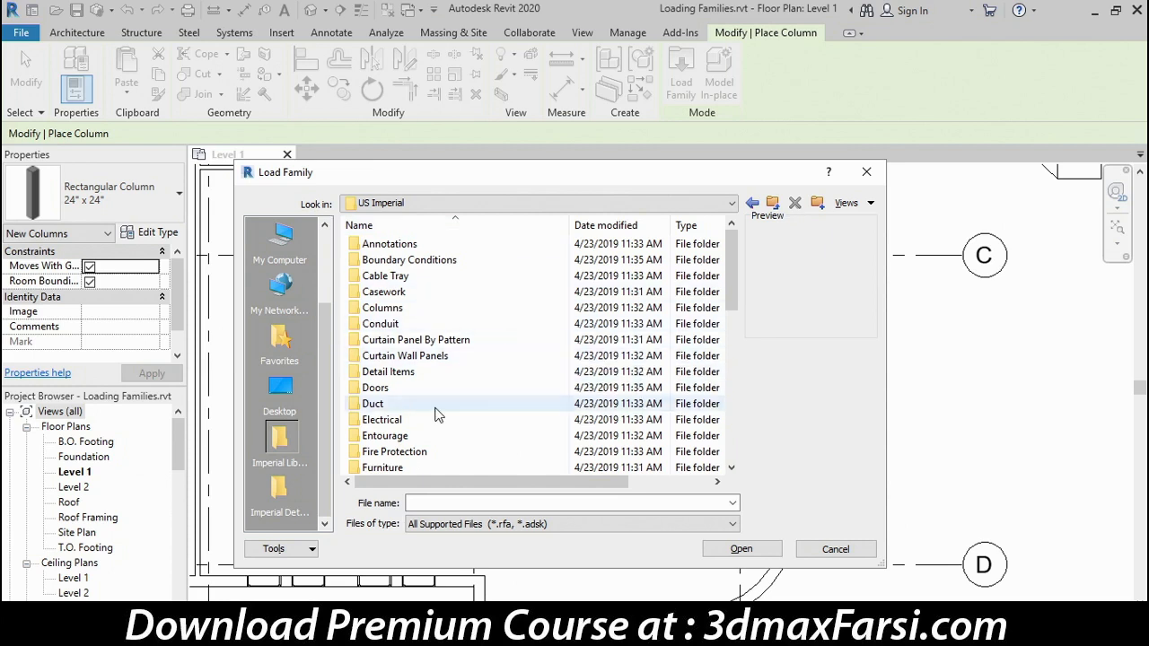
double_click(363, 310)
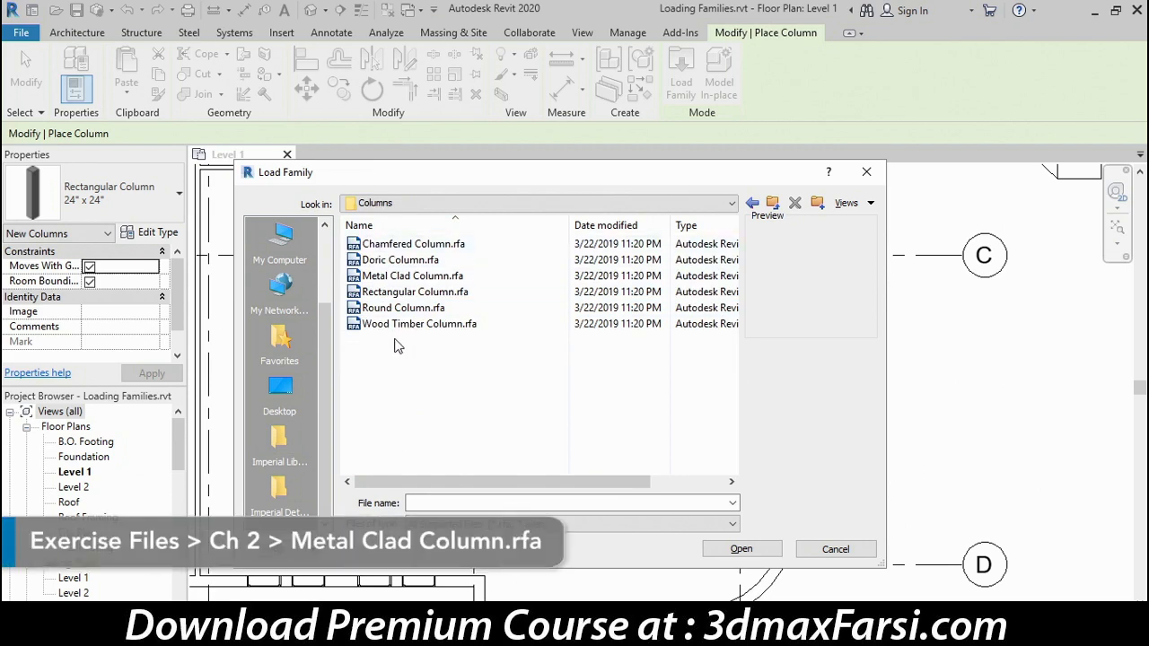
click(395, 275)
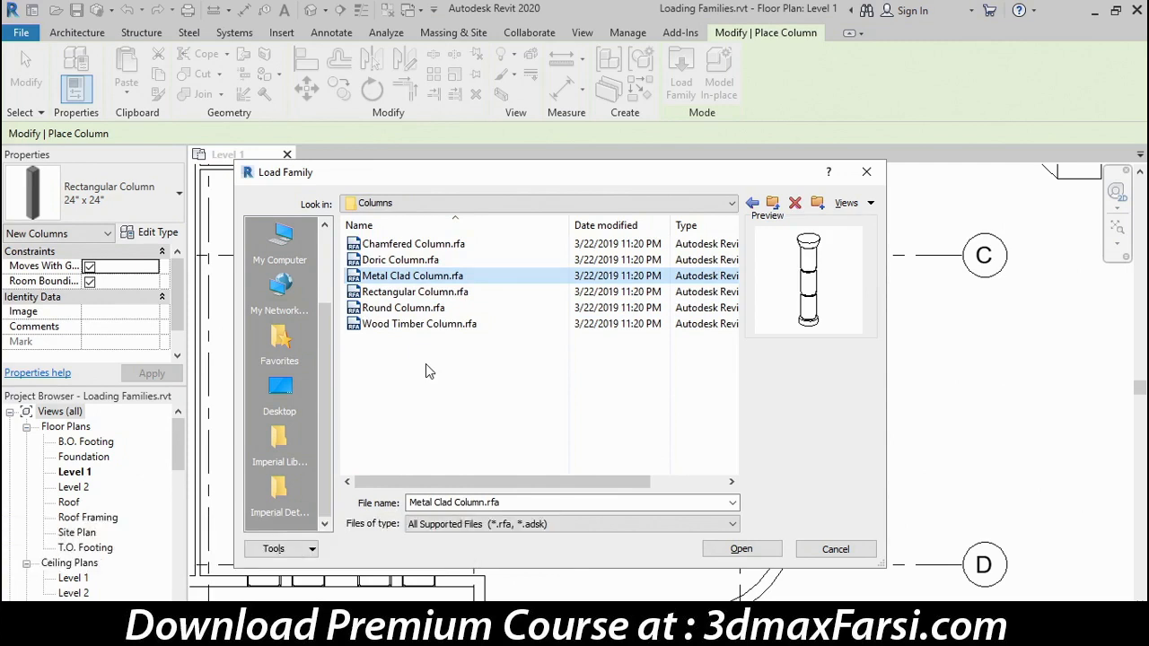
click(768, 549)
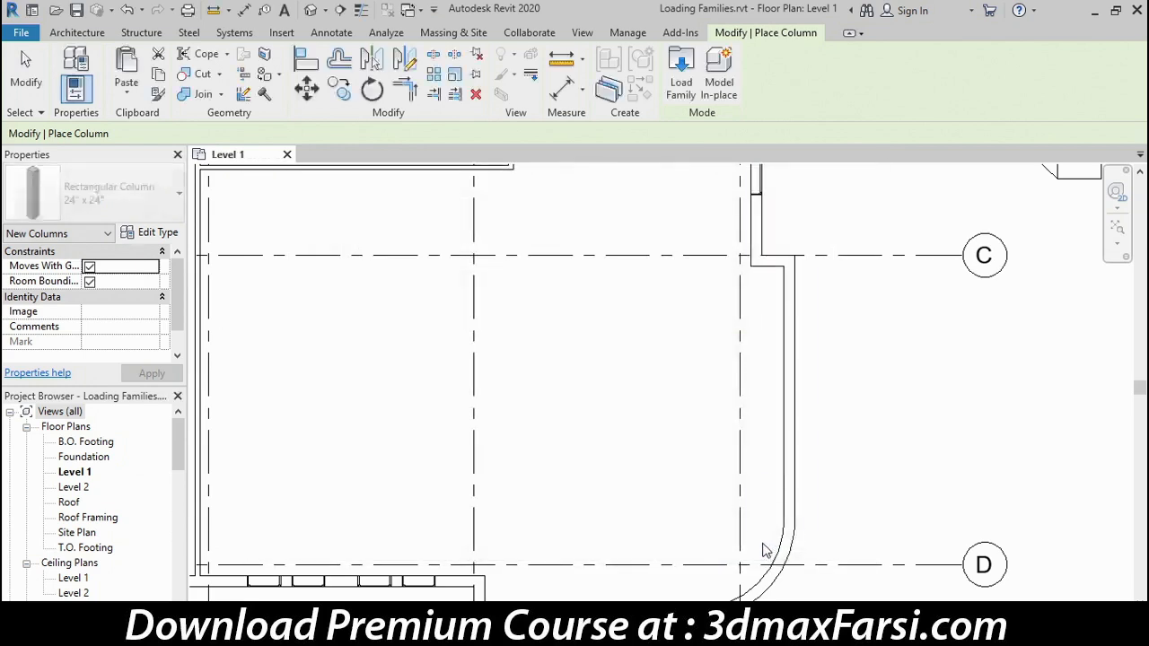
Place 24" metal clad columns at grid intersections C-5 and D-6, and end column placement
click(474, 255)
click(740, 565)
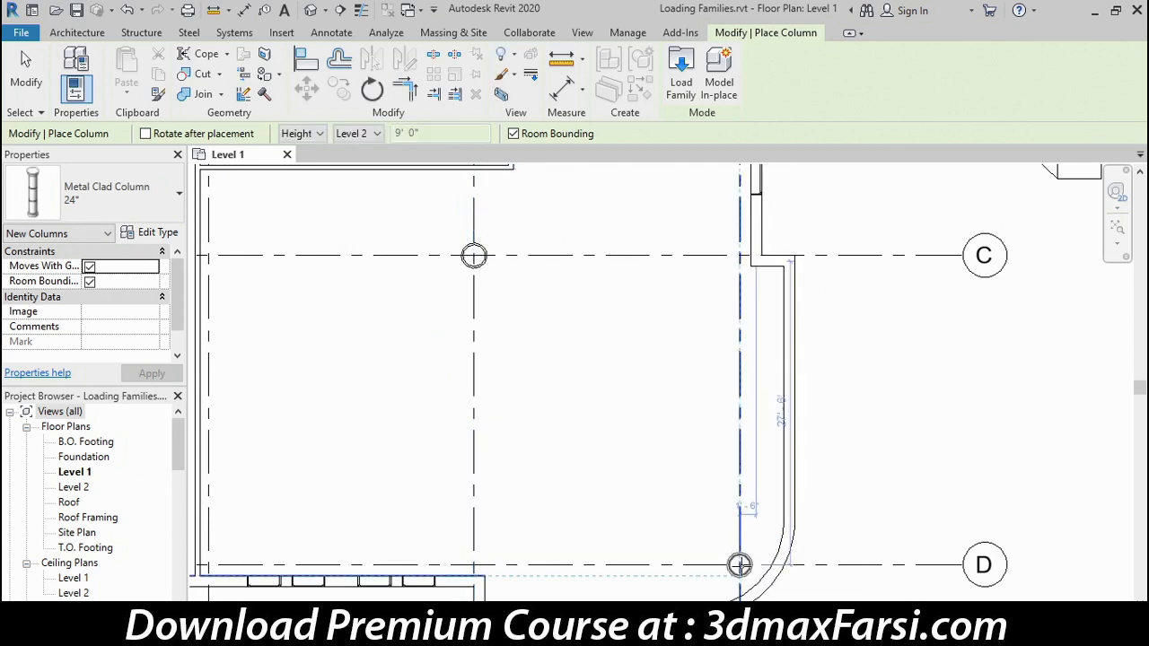
key(Escape)
key(Escape)
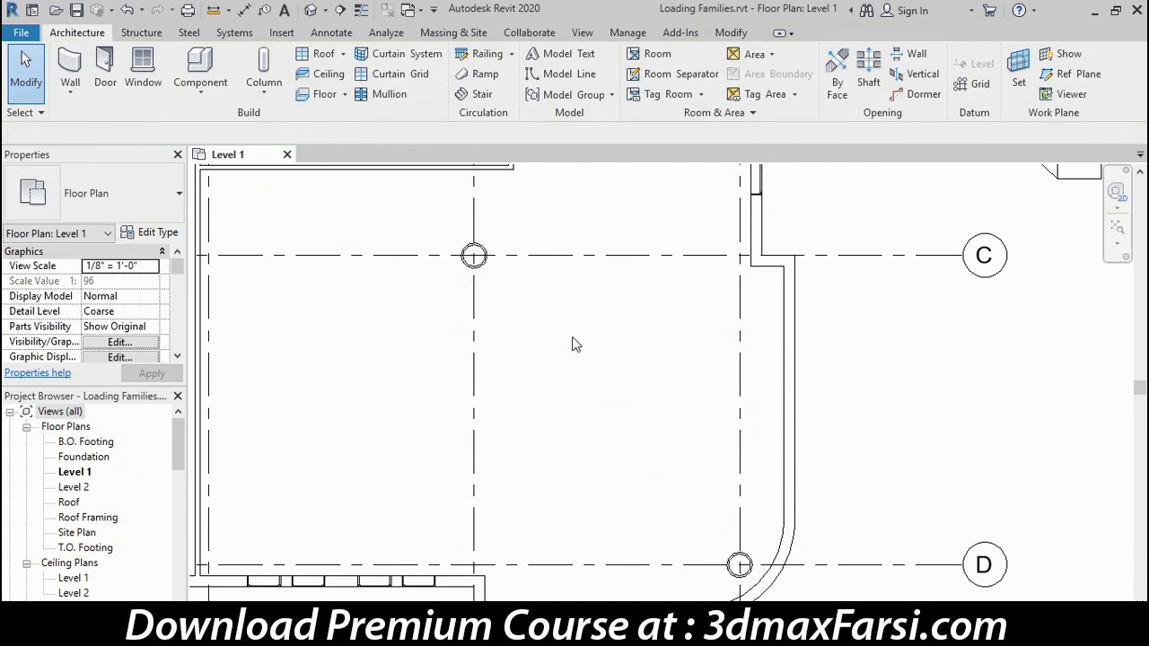
Place an 18" x 18" Sink Kitchen-Island component against the west wall in each of the two 9'-10" wide rooms, near their shared wall
middle_drag(835, 197, 839, 629)
middle_drag(850, 263, 842, 403)
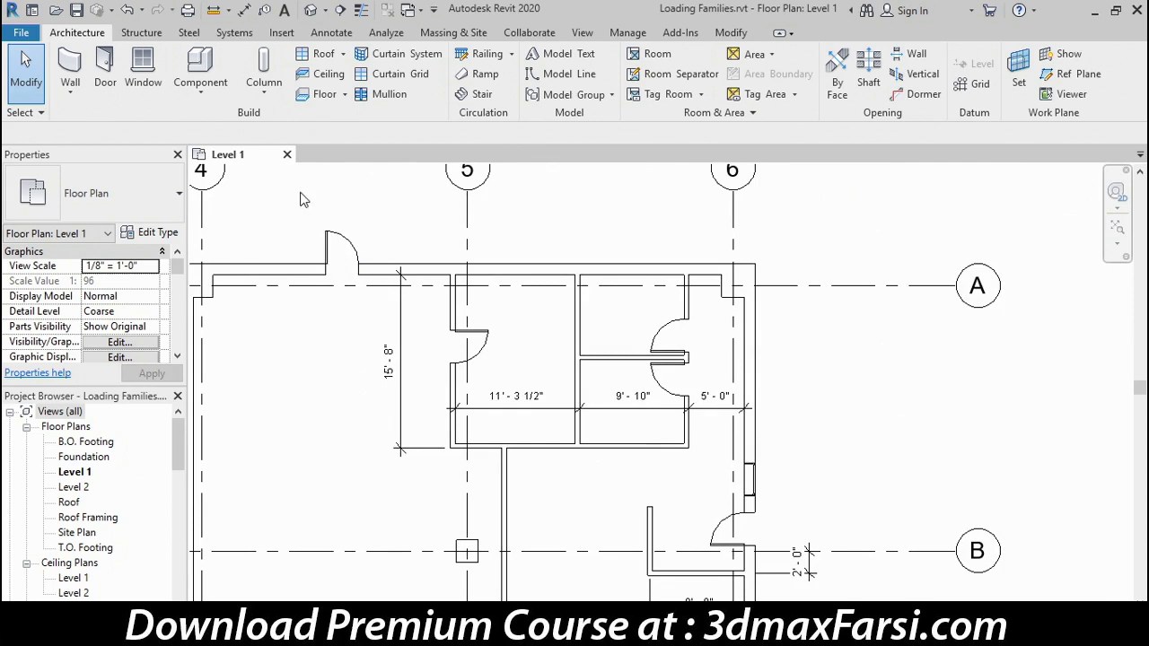
click(219, 70)
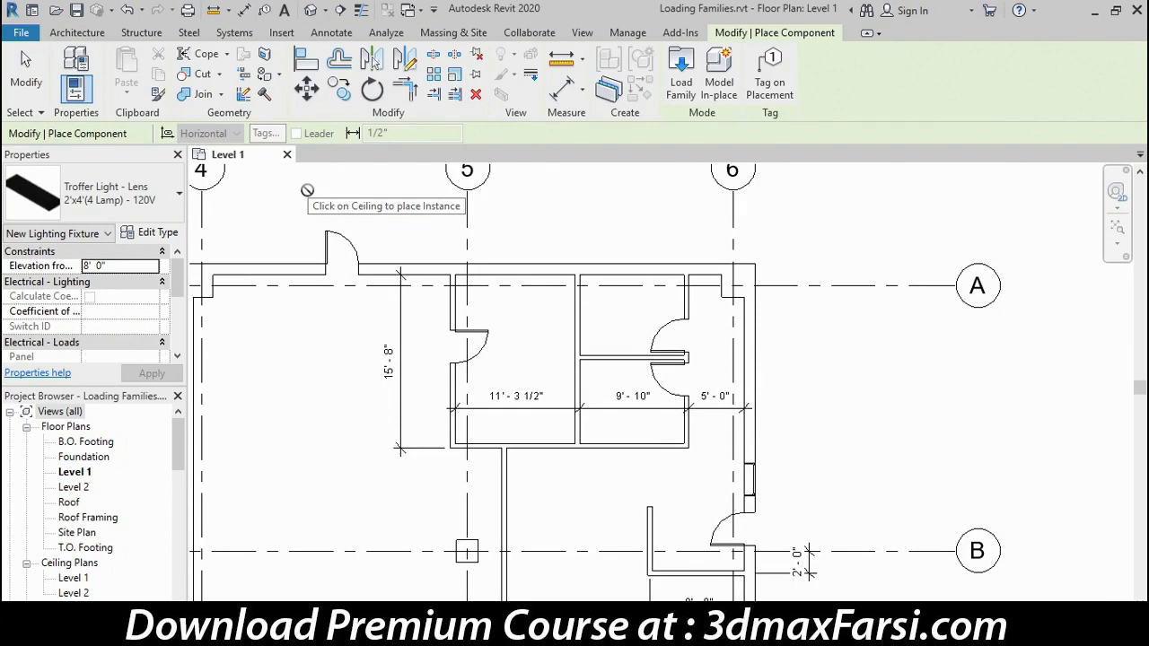
click(177, 211)
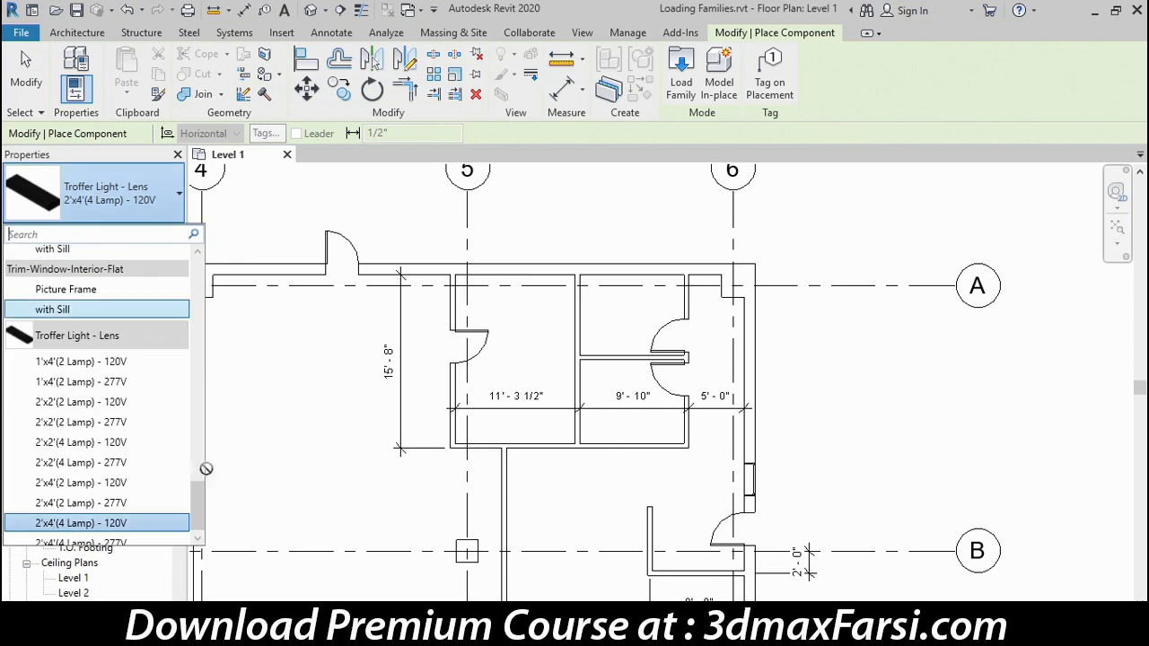
drag(199, 508, 199, 435)
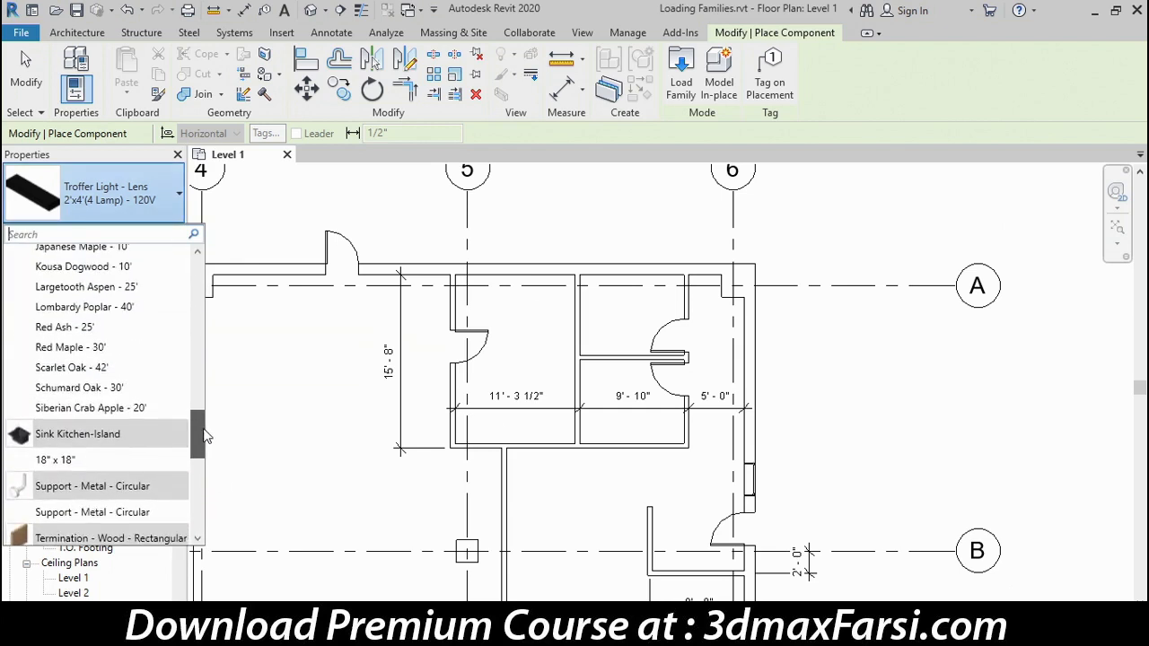
click(63, 460)
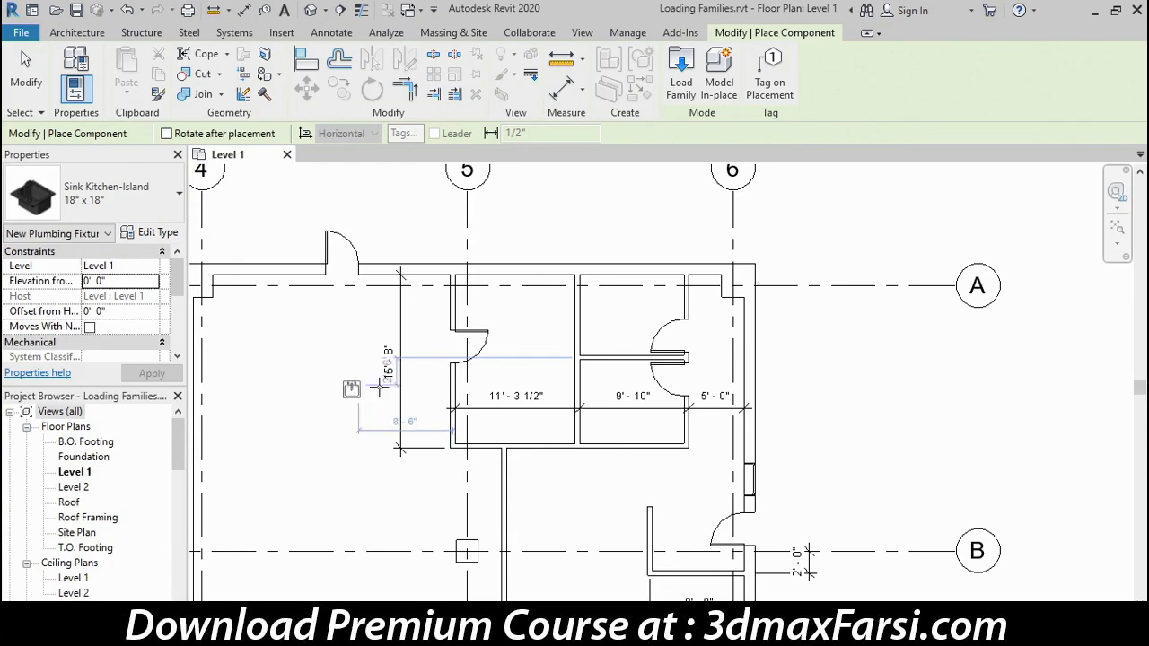
scroll(626, 328, up, 5)
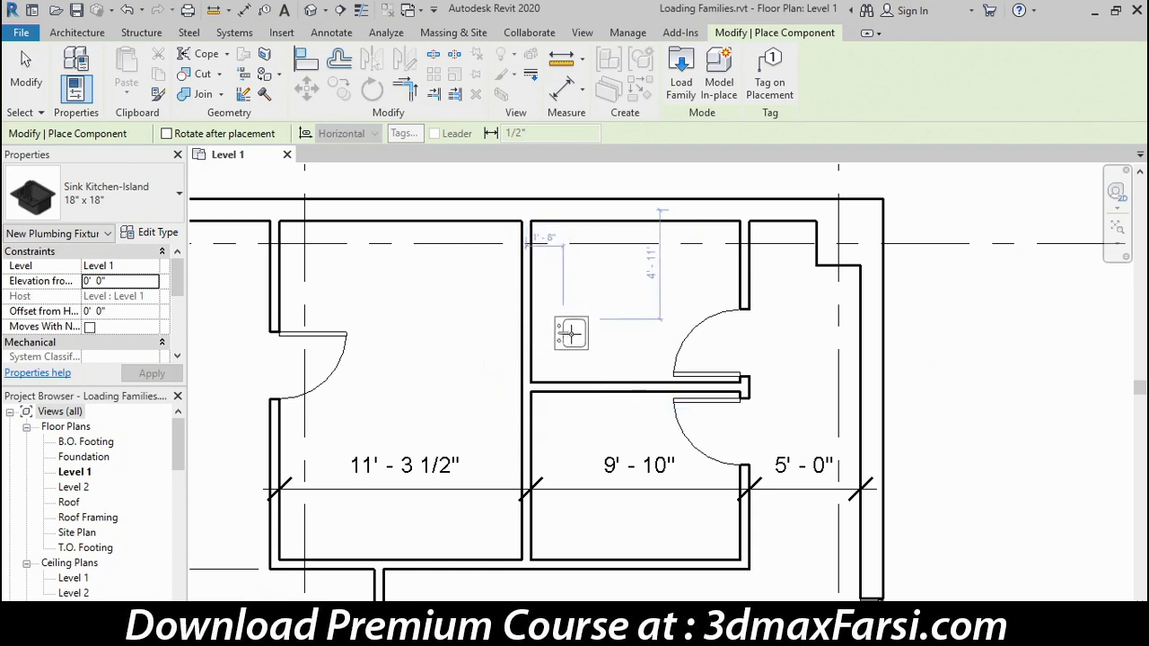
click(546, 349)
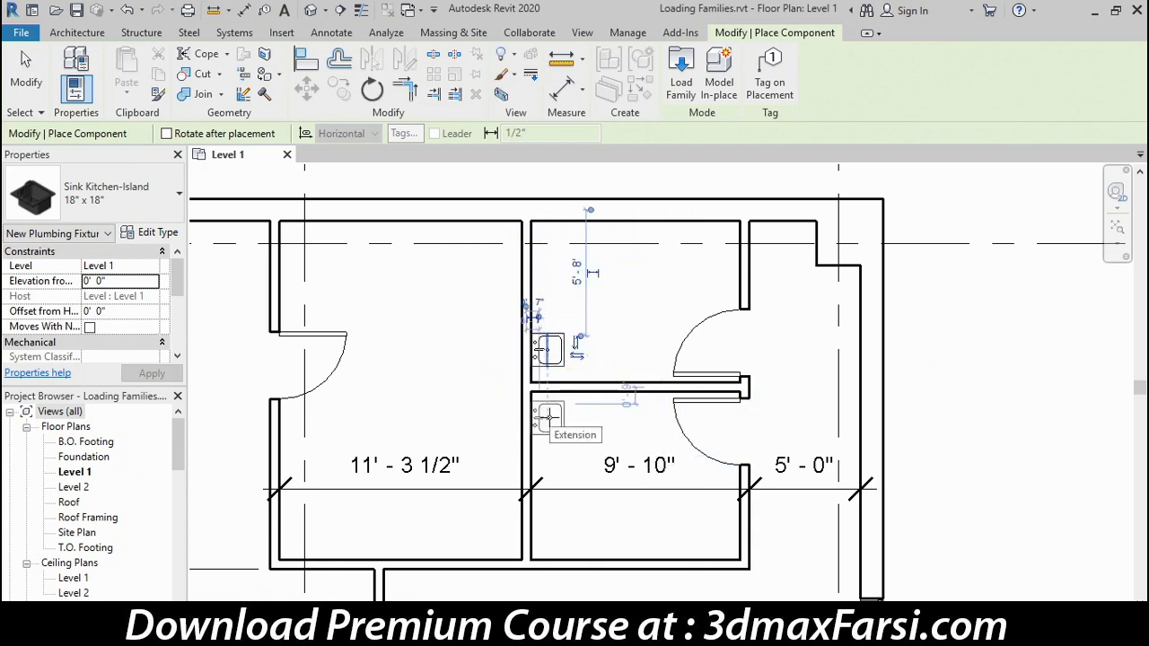
click(548, 420)
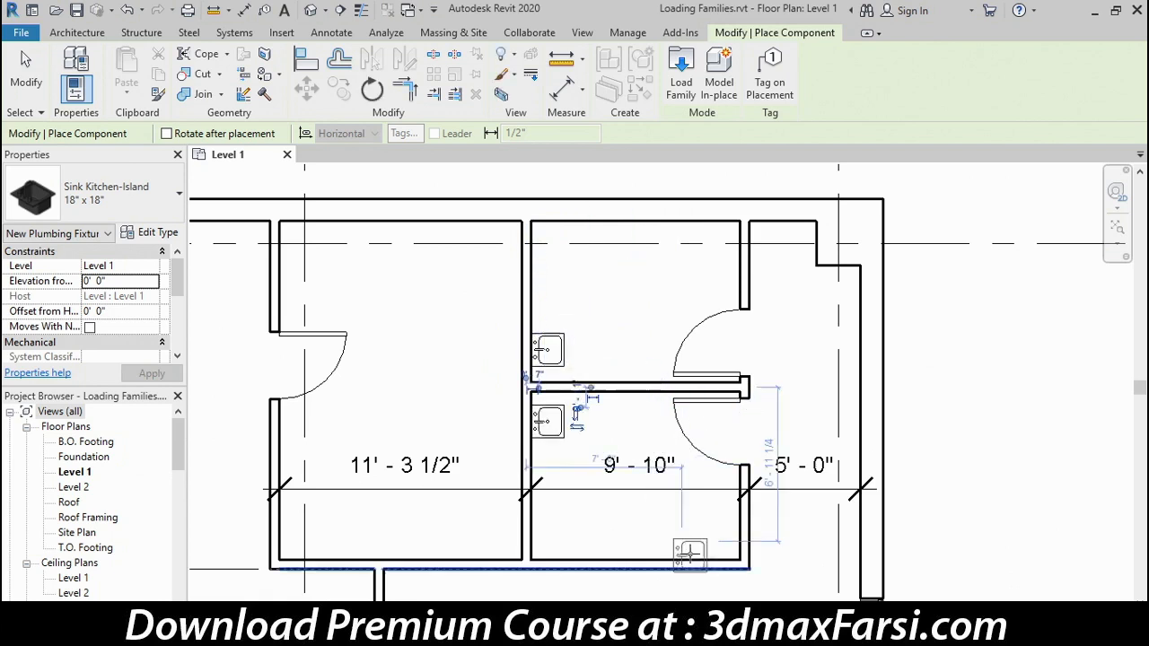
Place a Toilet-Commercial-Wall-3D with 15" Seat Height on the west wall beside the sink in each small room, and end placement
click(162, 209)
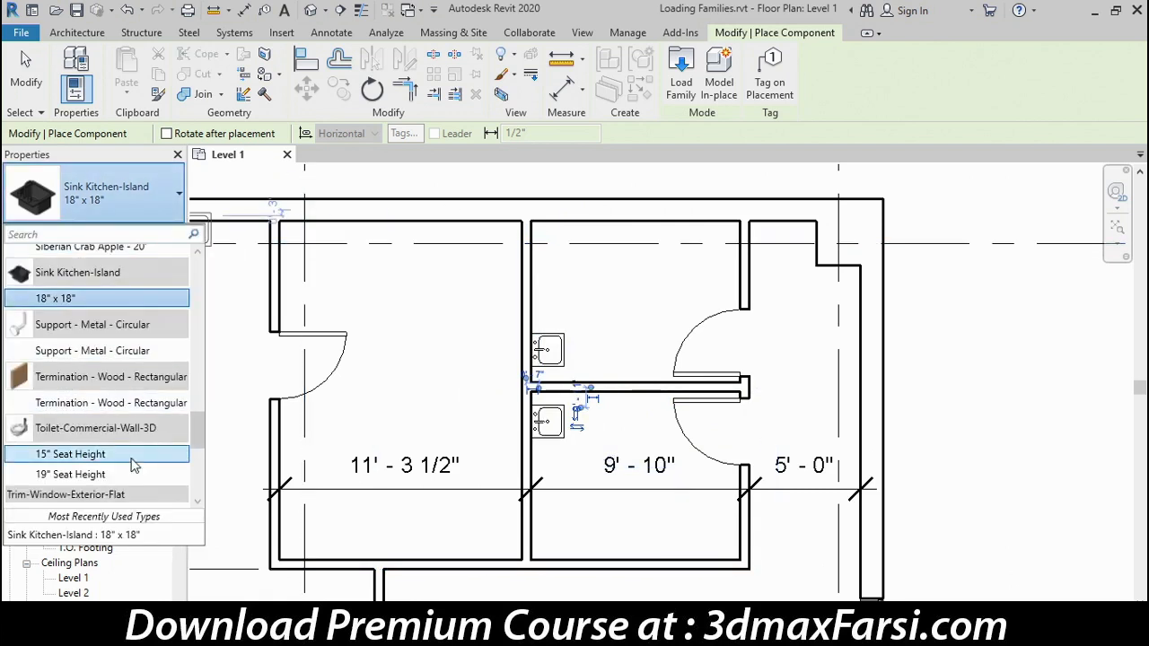
click(82, 459)
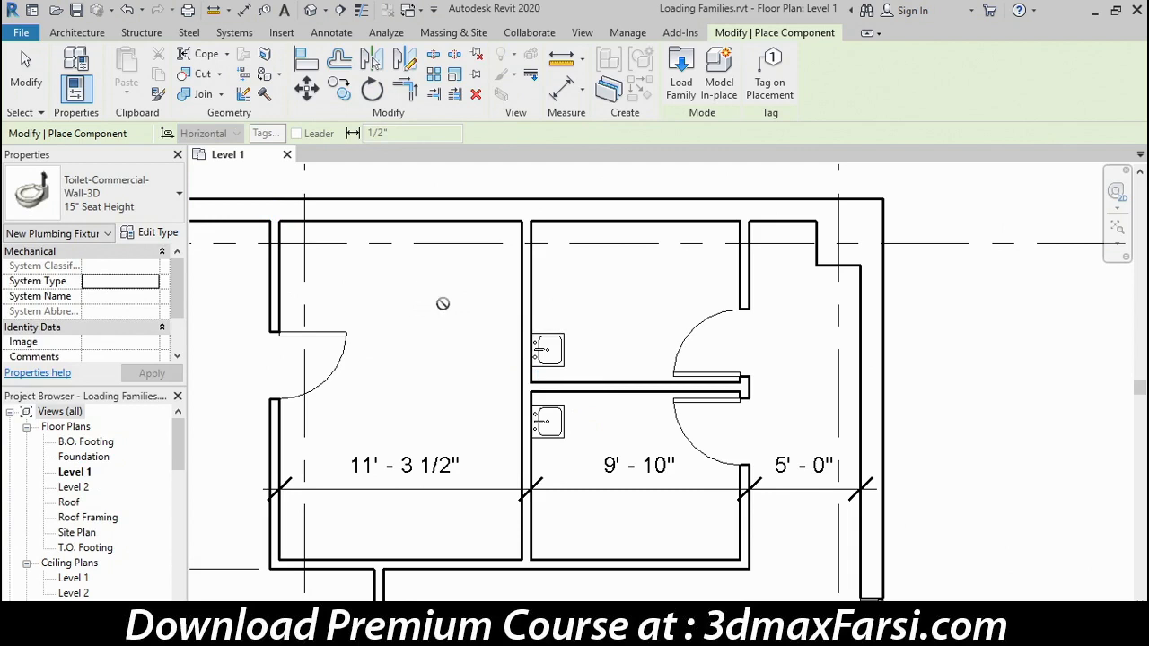
click(534, 266)
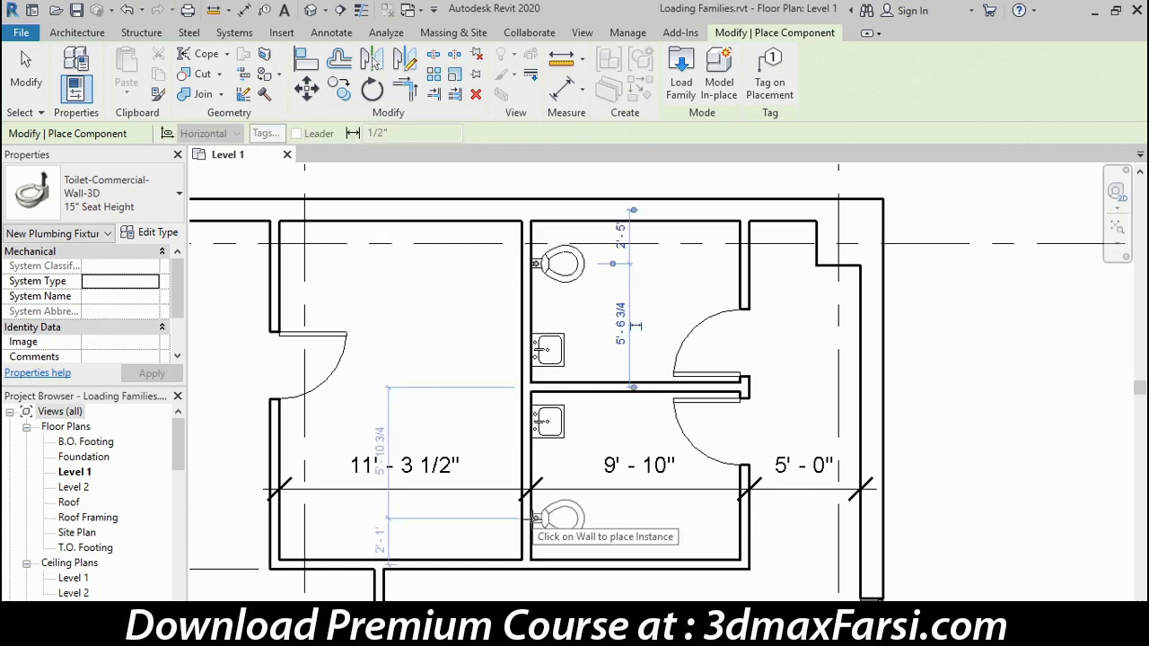
click(534, 521)
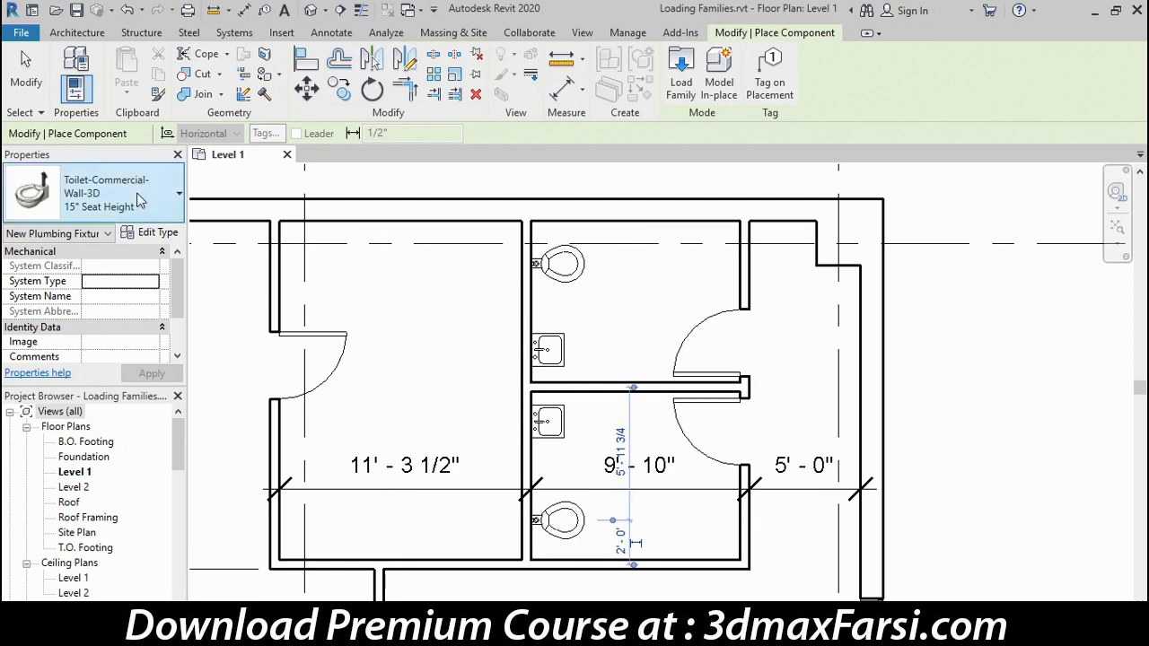
click(36, 90)
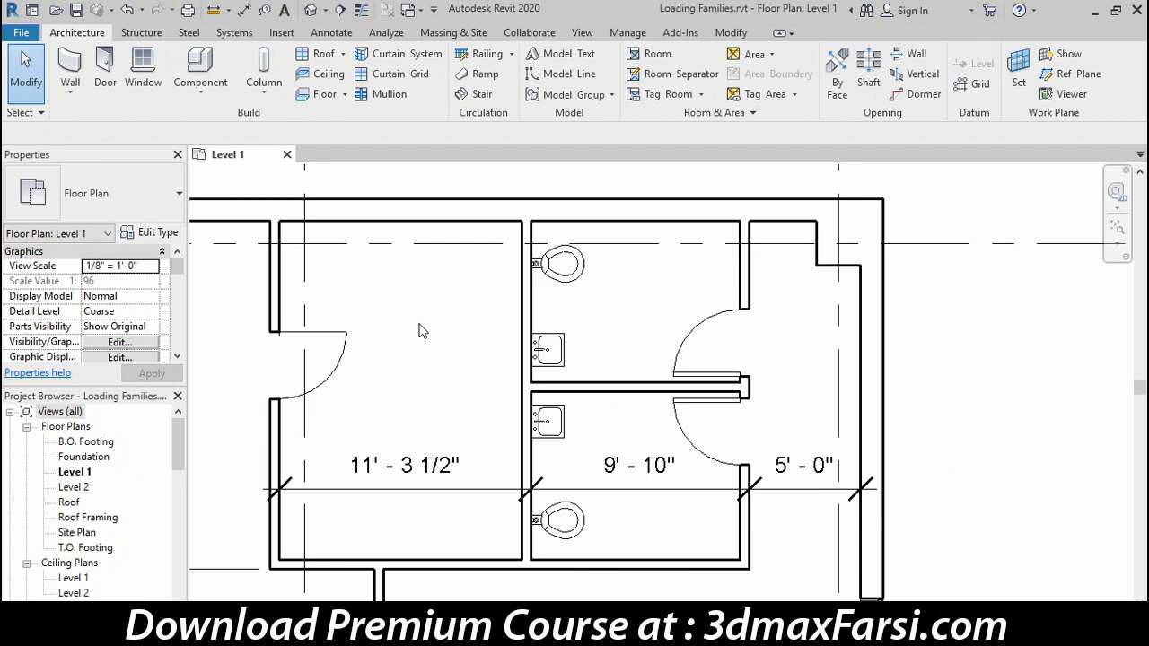
Start placing a component for the large room around grids C and D and search the available types for "table"
scroll(422, 330, down, 4)
middle_drag(538, 565, 652, 234)
scroll(617, 427, up, 1)
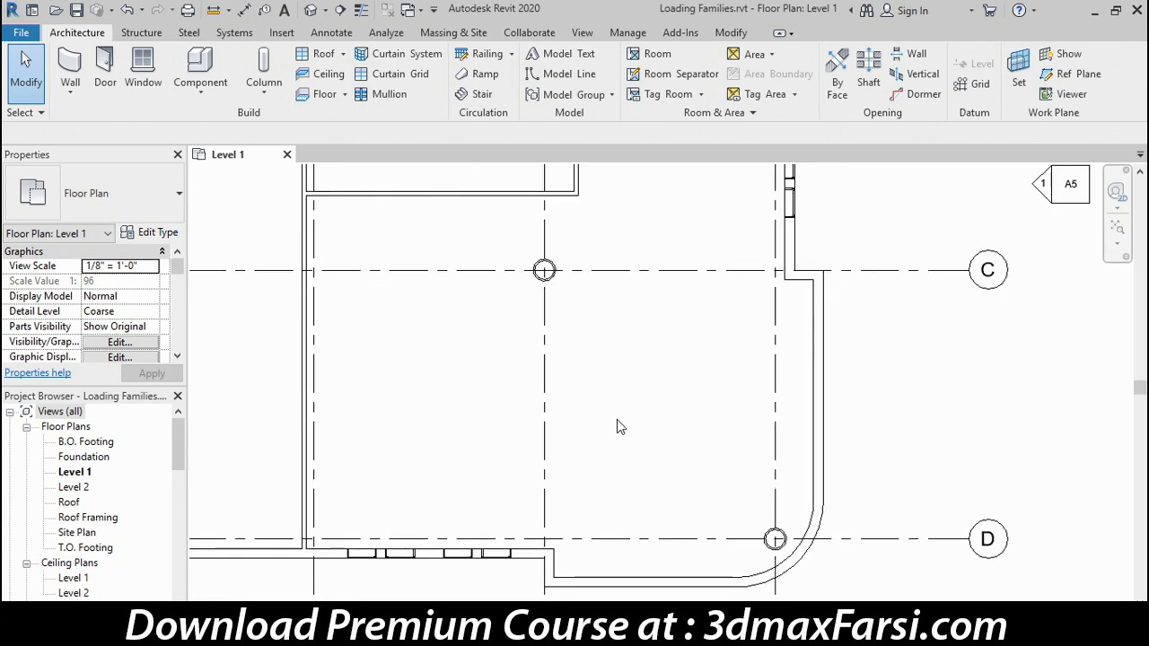
click(200, 70)
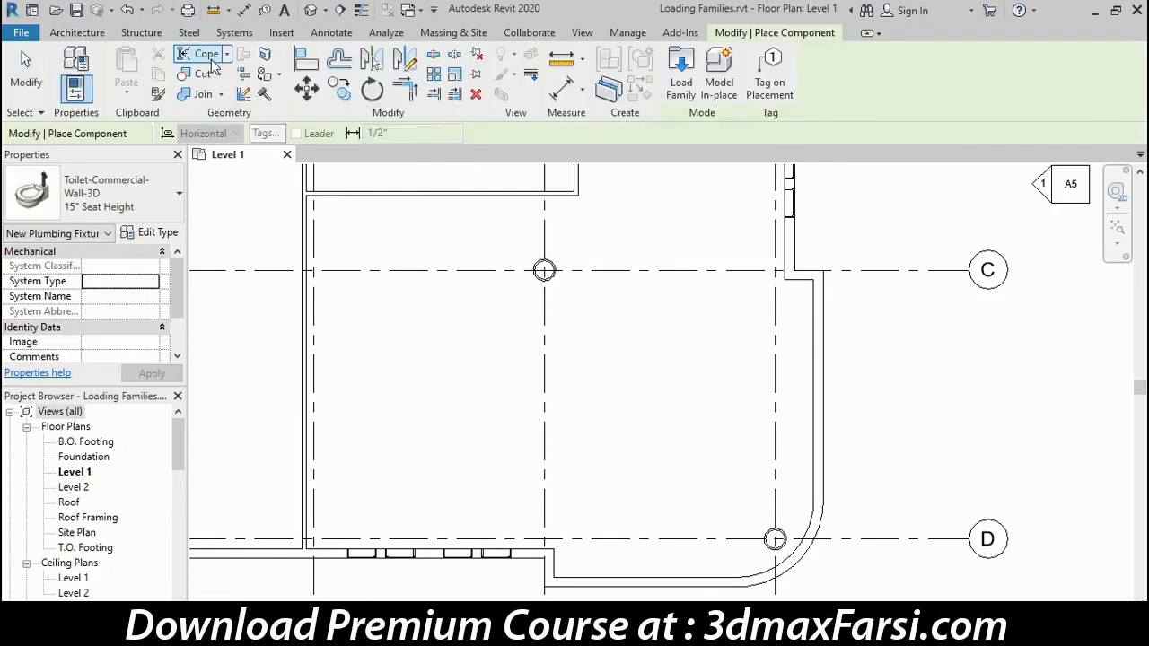
click(144, 191)
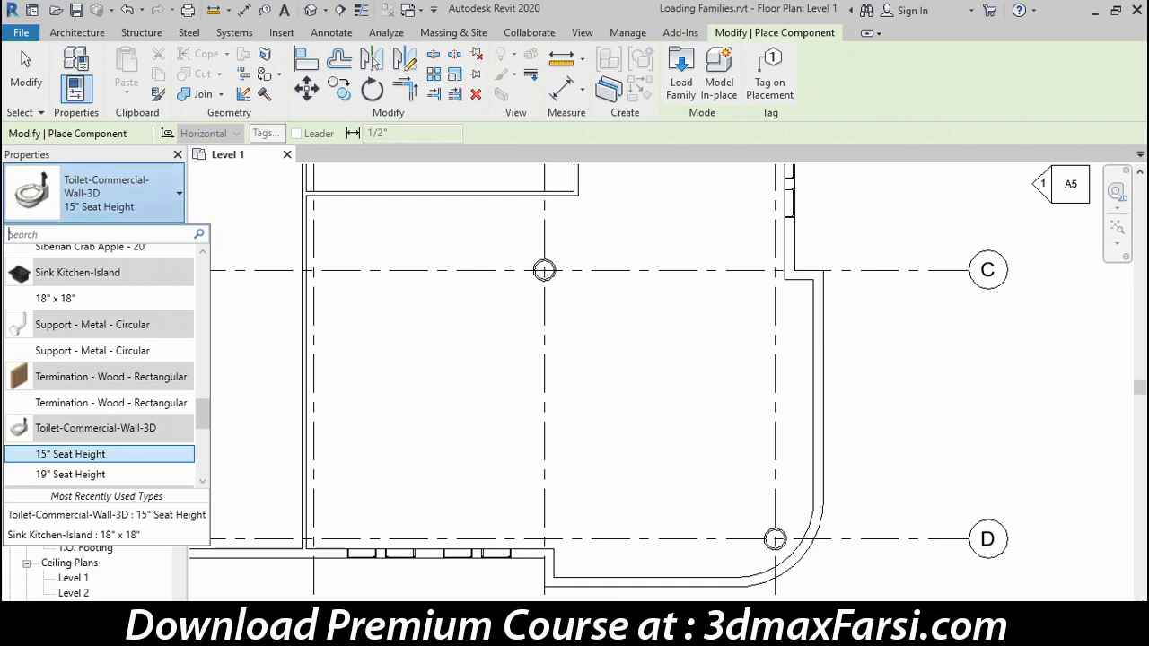
text(table)
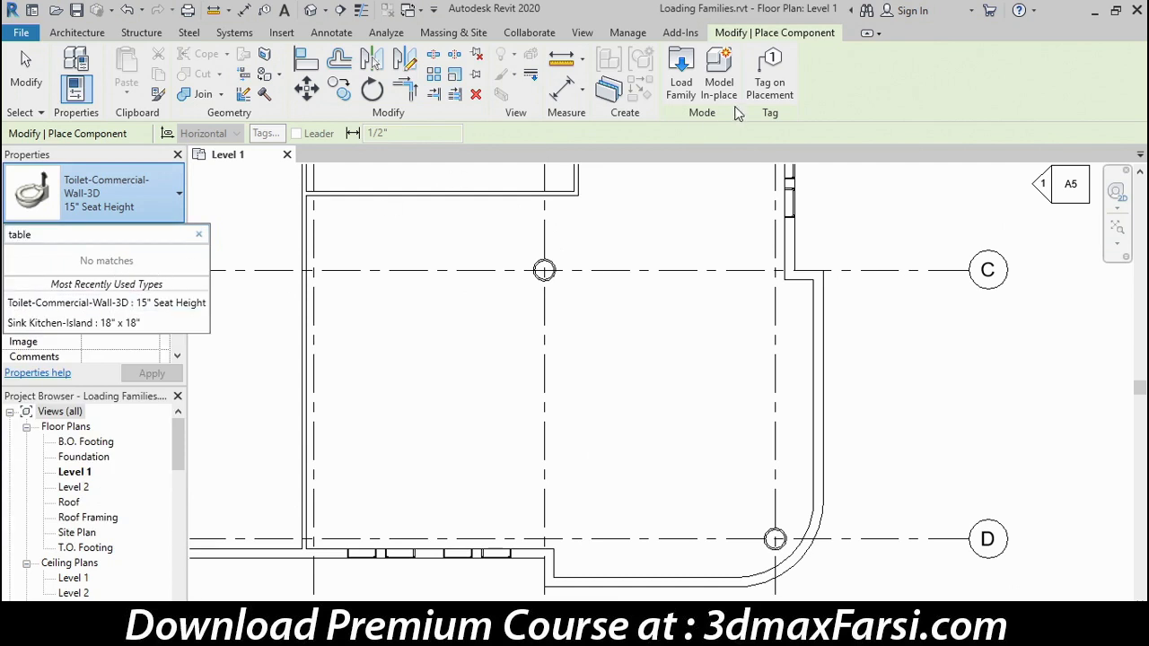
Start loading a family and browse to the Tables folder inside Furniture in the US Imperial library
click(682, 115)
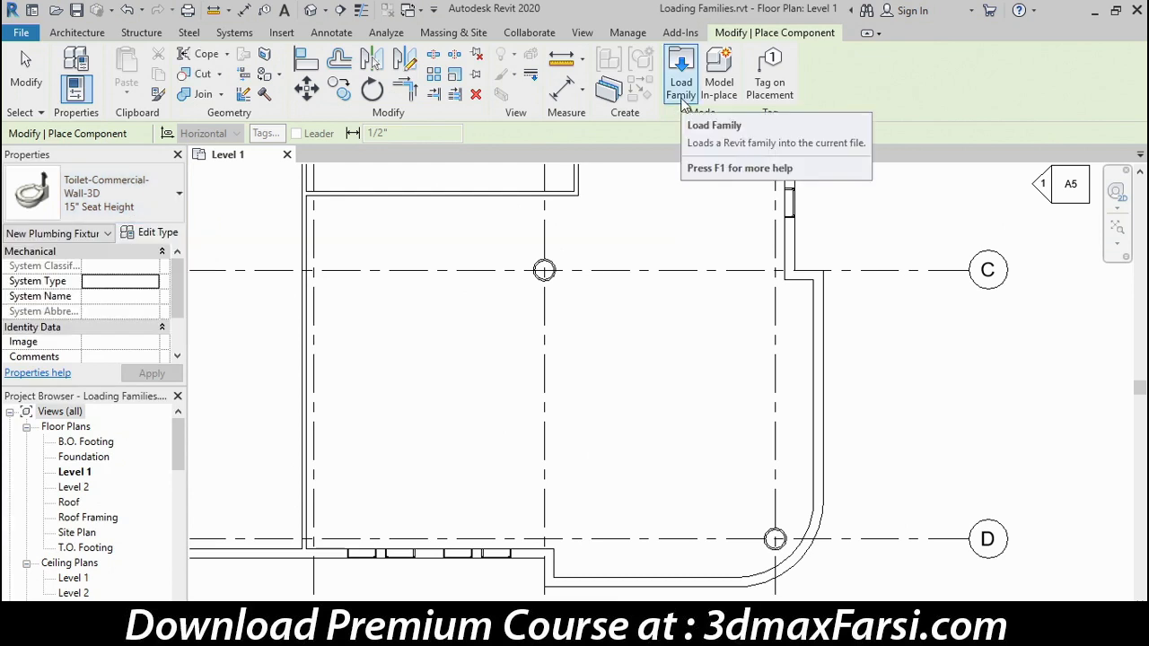
click(682, 98)
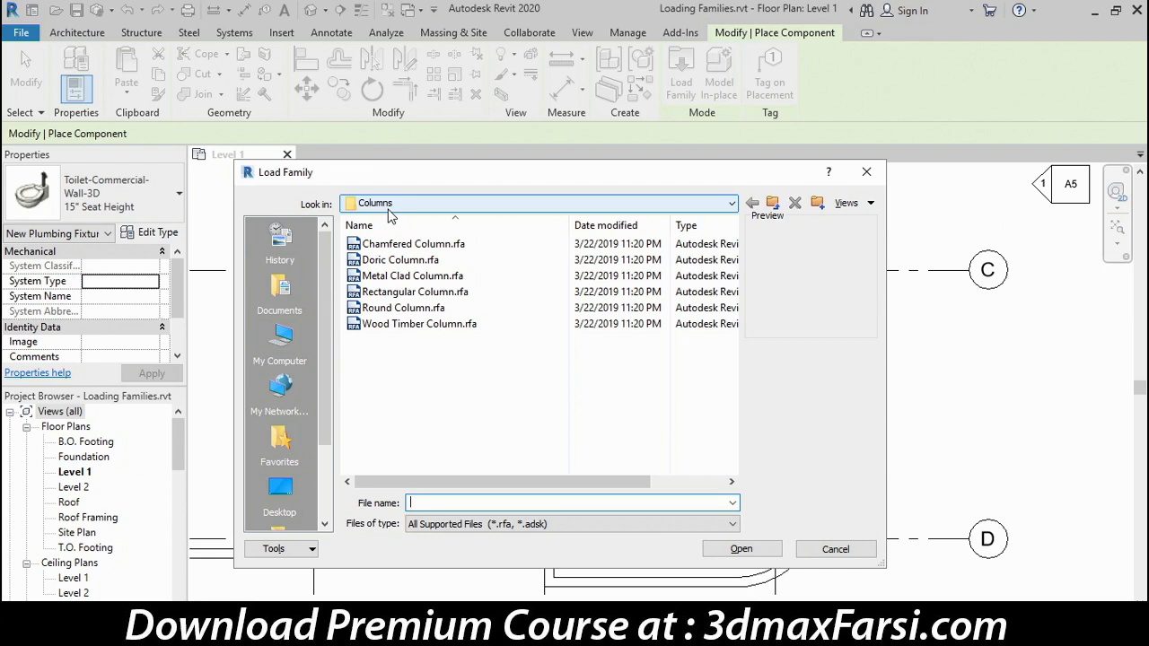
click(774, 205)
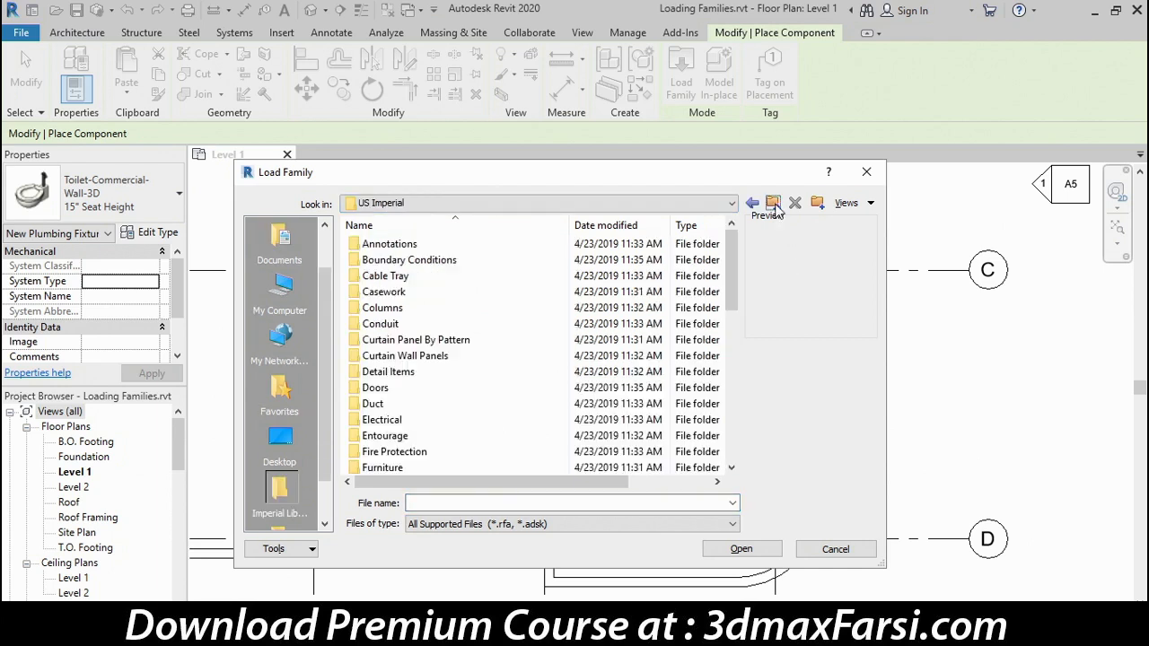
click(360, 474)
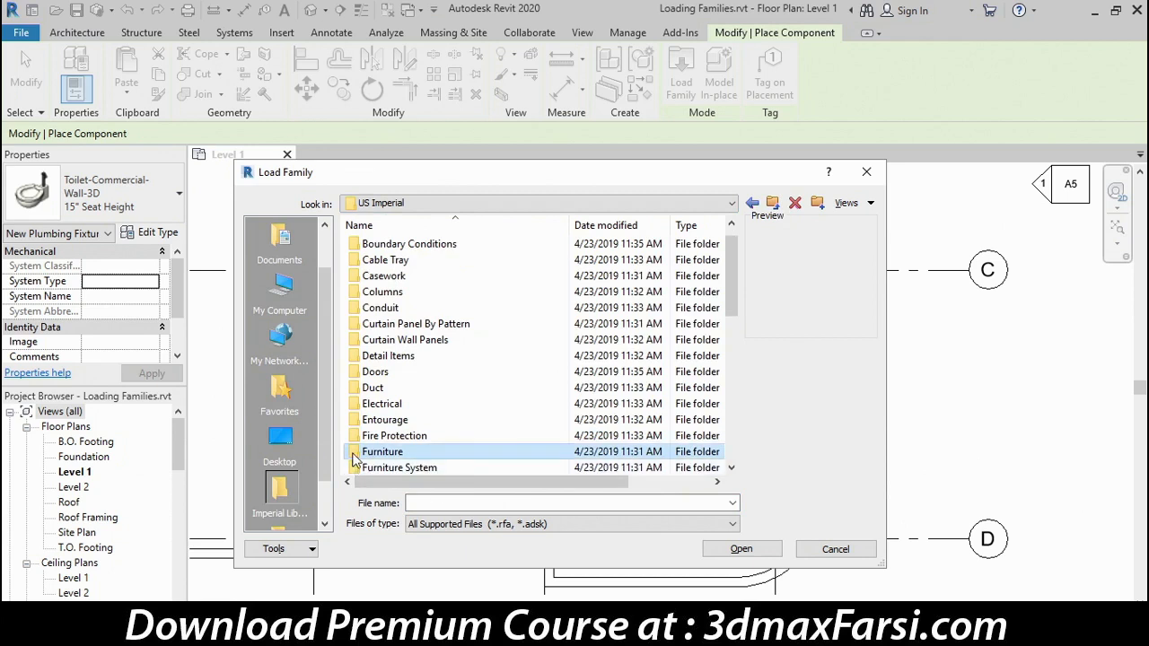
double_click(472, 443)
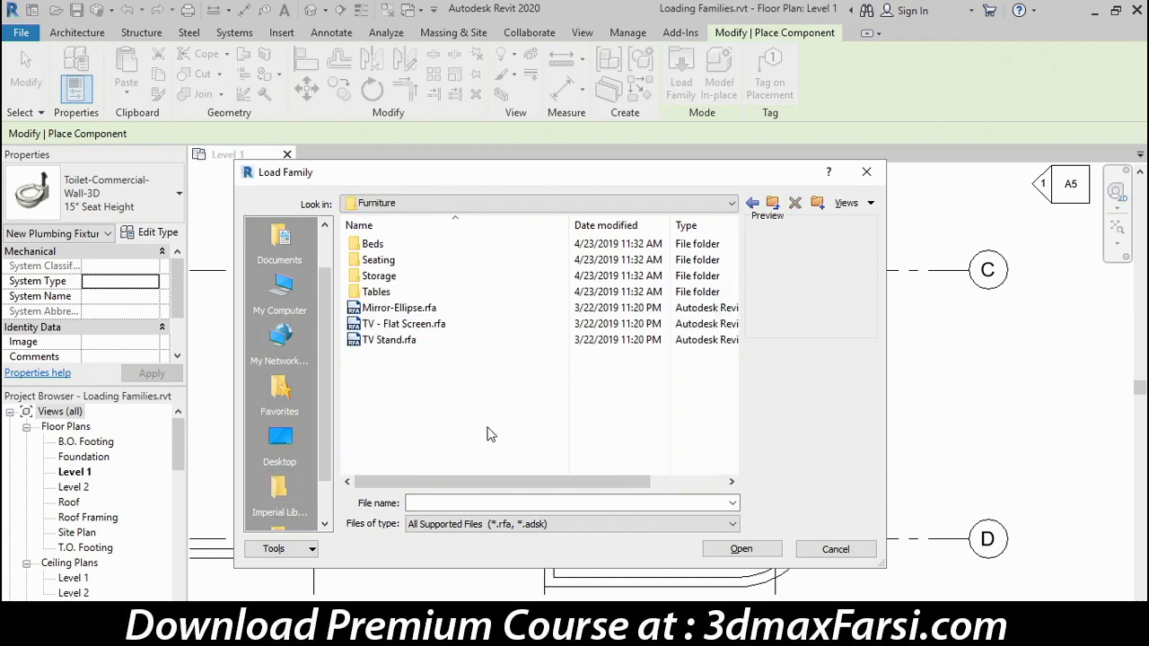
double_click(356, 291)
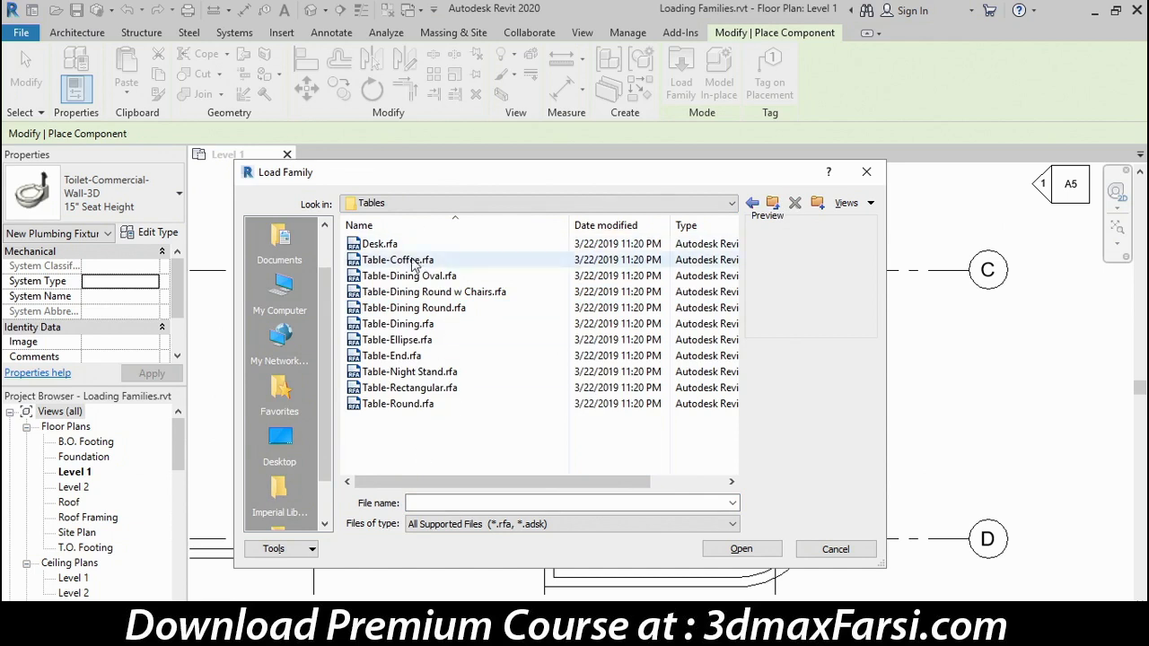
Preview the families in the Tables folder one after another, from Desk.rfa through Table-Round.rfa
click(412, 246)
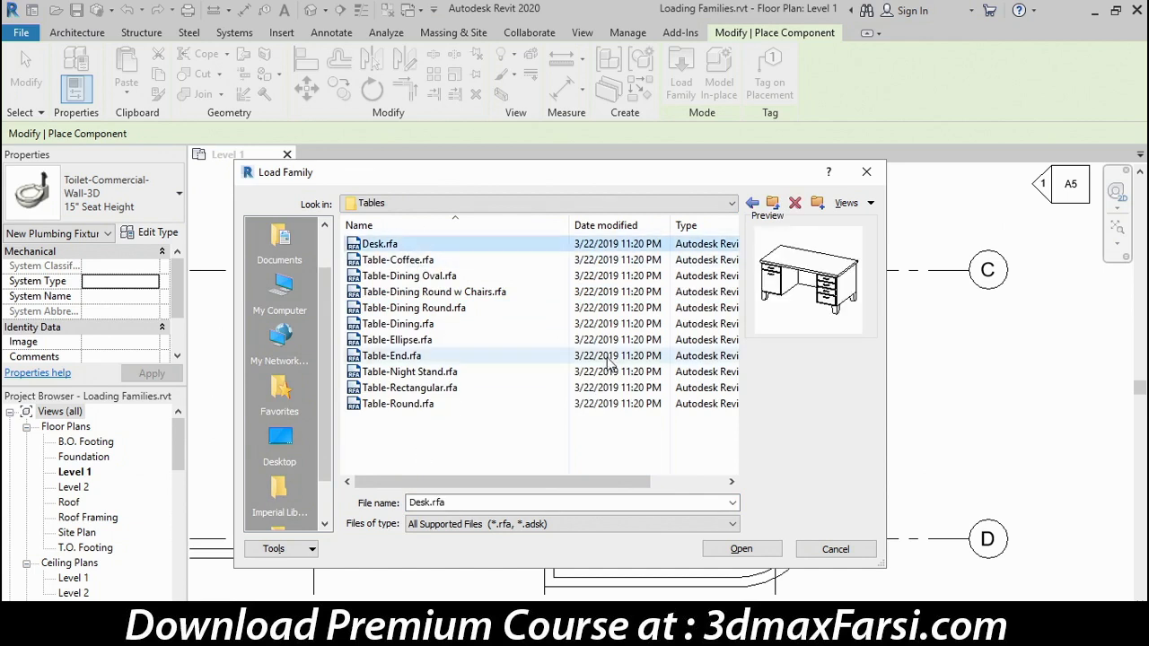
key(Down)
key(Down)
key(Down)
key(Down)
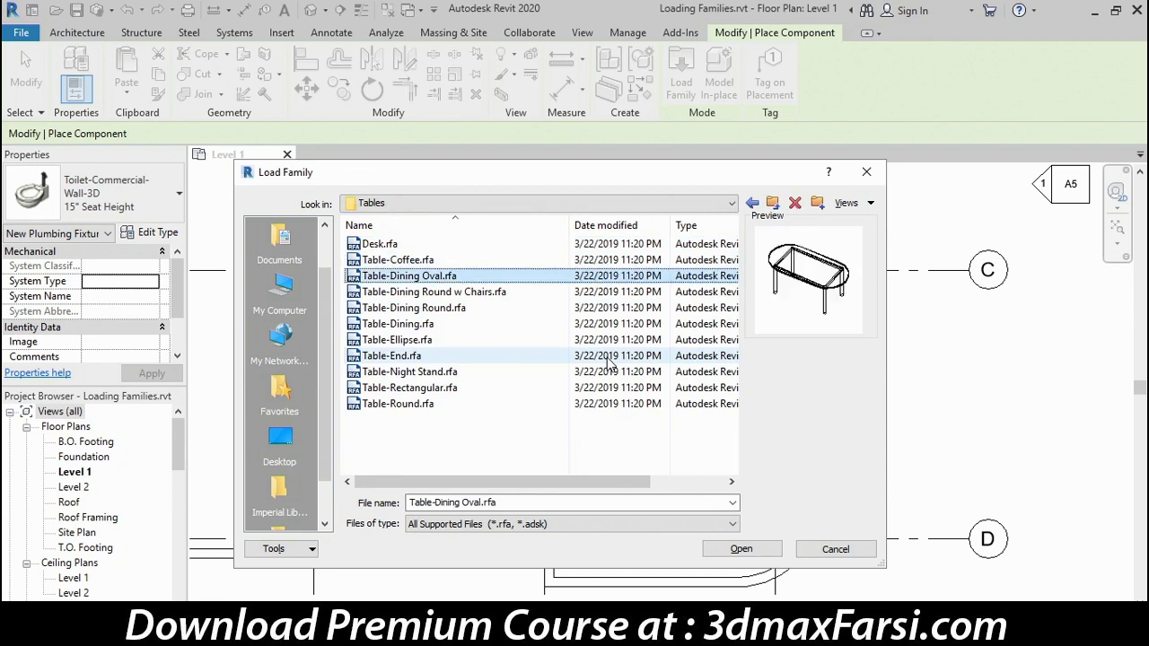
key(Down)
key(Down)
key(Down)
key(Down)
key(Down)
key(Down)
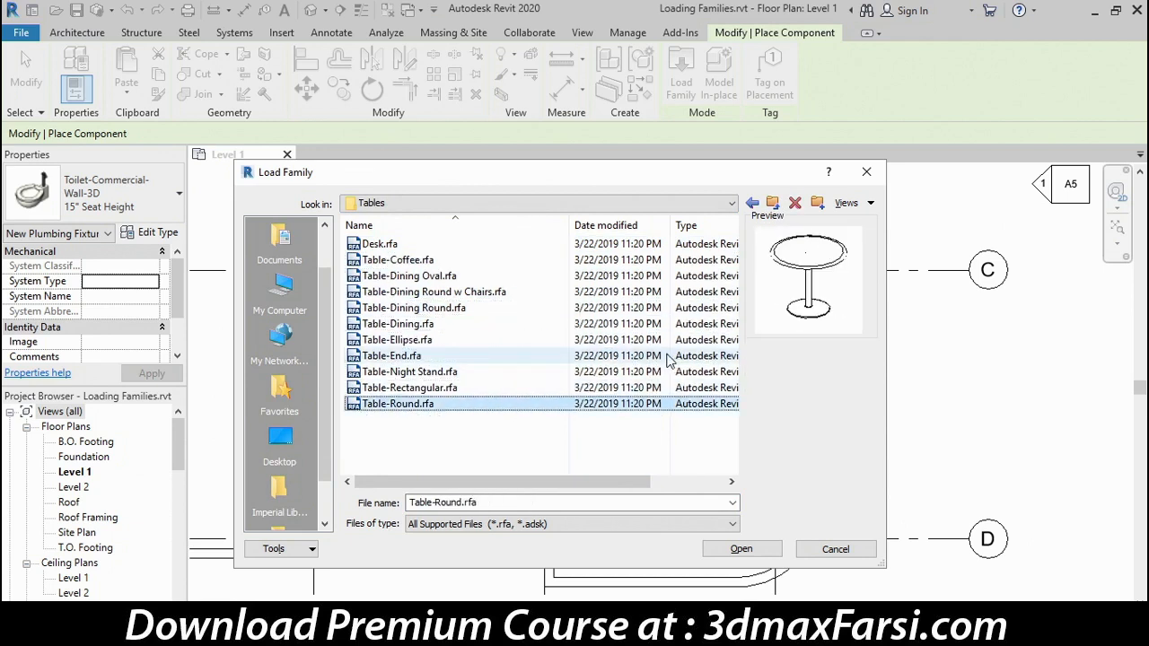
Load the Table-Dining Round w Chairs.rfa and Table-Rectangular.rfa families together
click(458, 293)
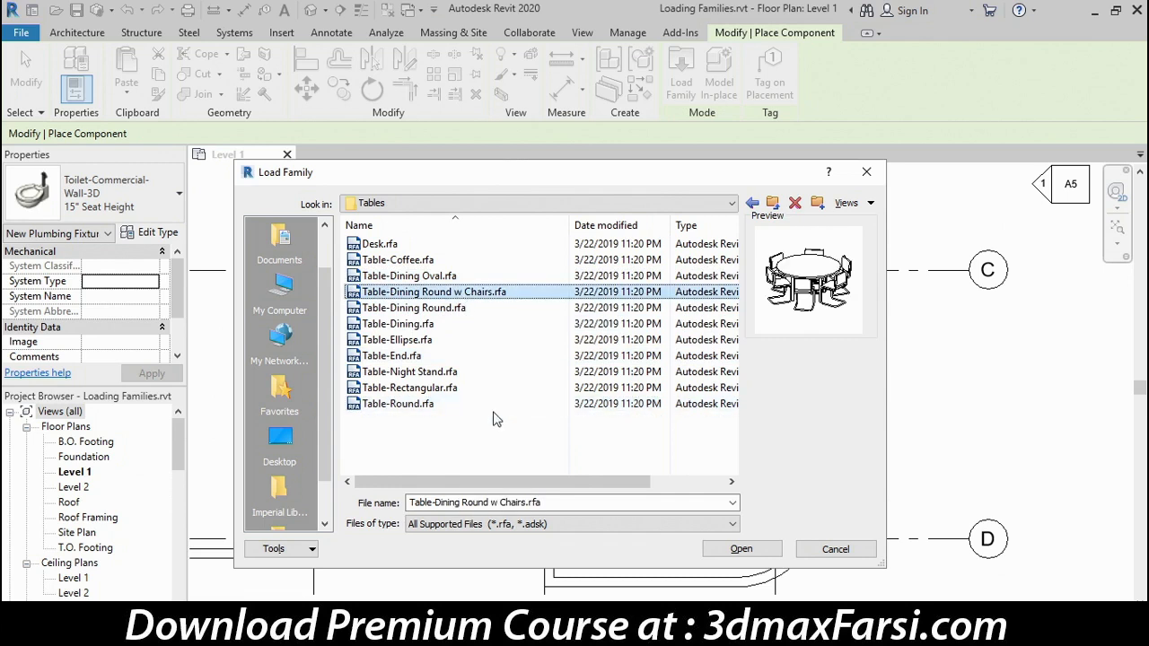
click(429, 387)
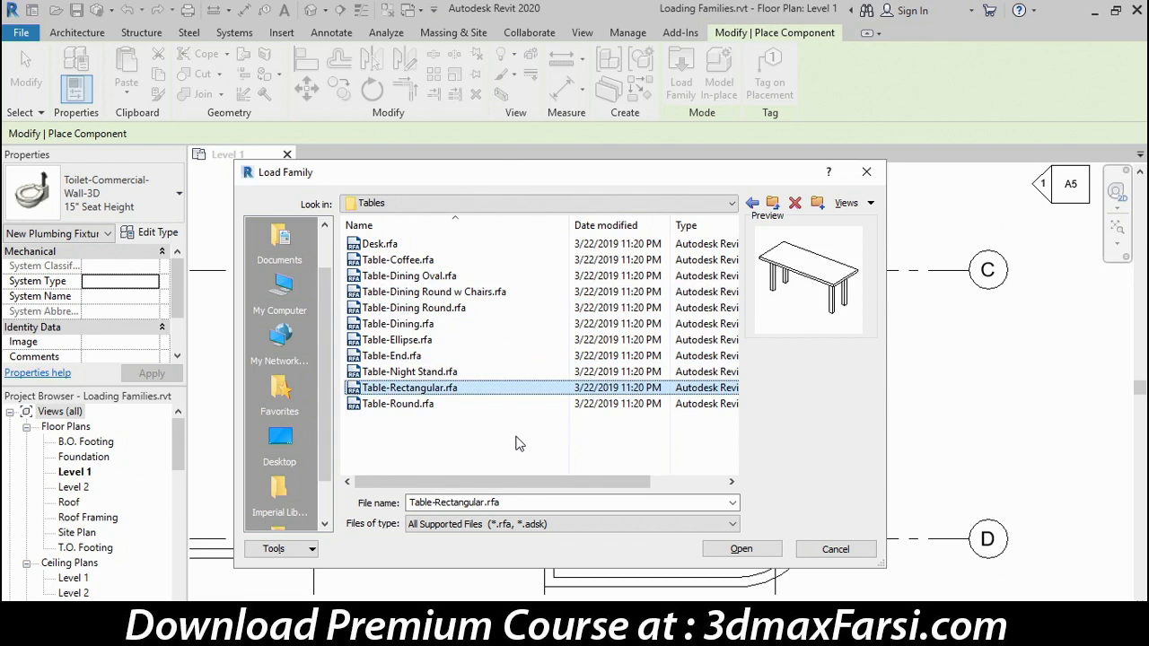
ctrl+click(473, 293)
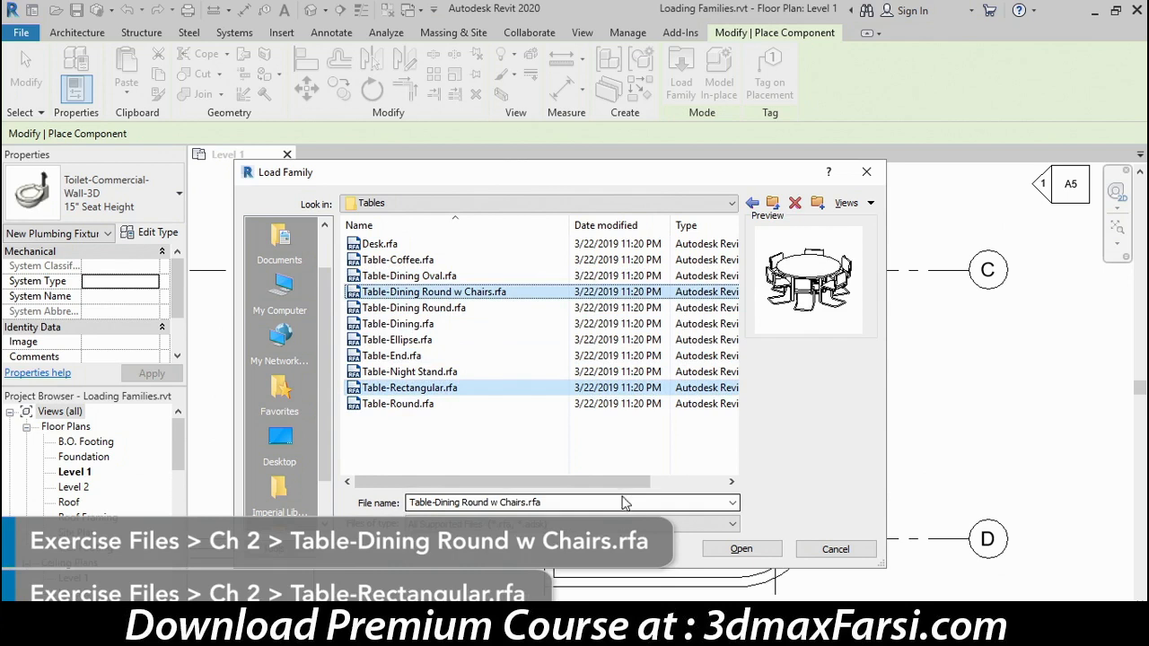
click(714, 549)
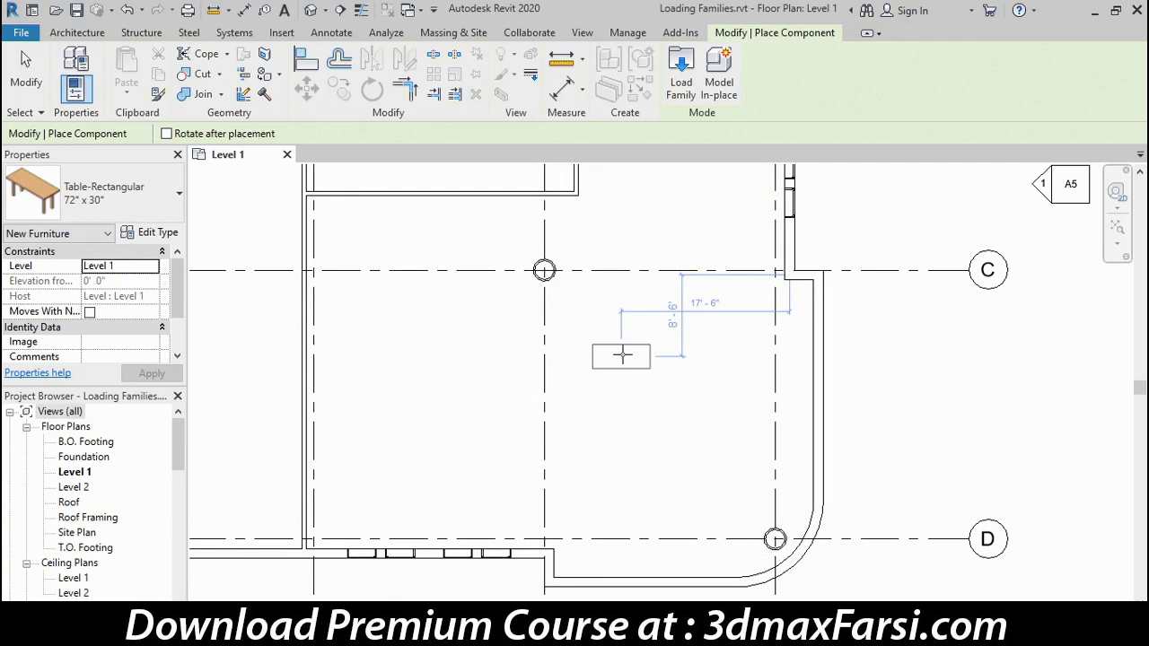
Place a 72" x 30" Table-Rectangular against the room's west wall and a 36" Diameter Table-Dining Round w Chairs just north of the D-6 column
click(337, 367)
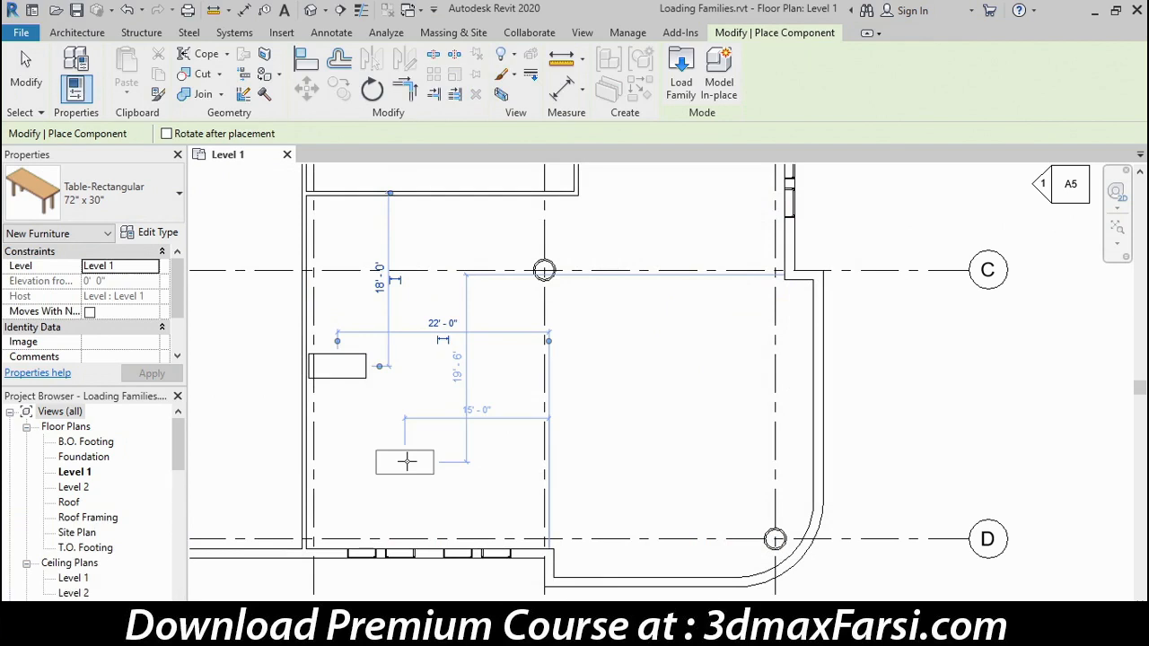
click(164, 207)
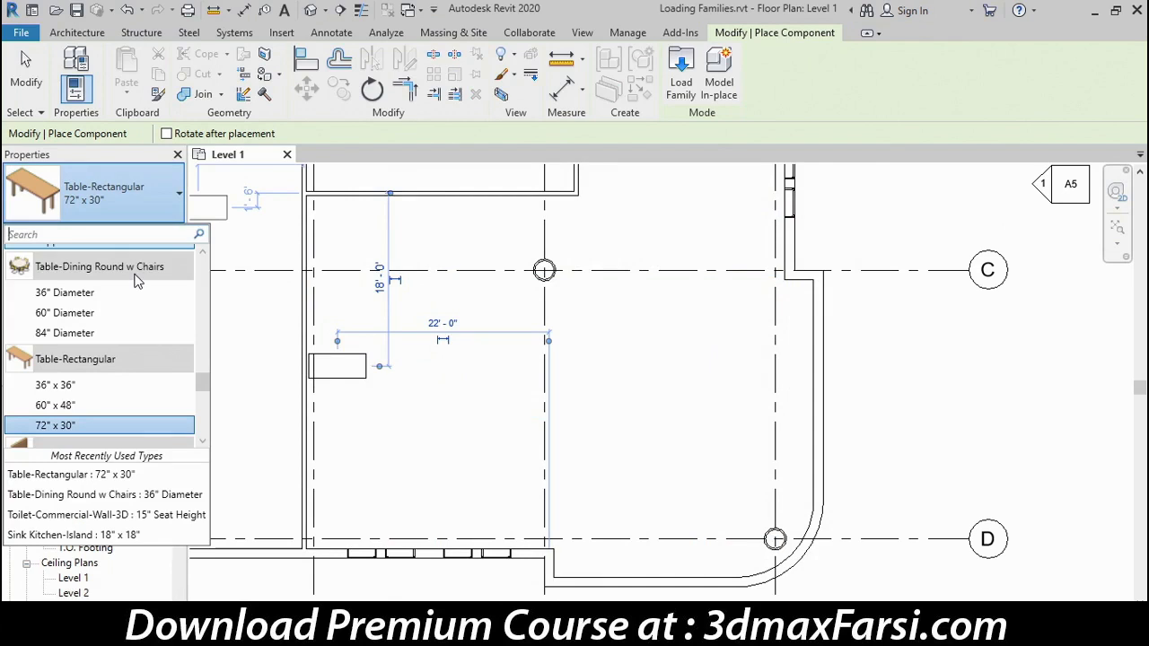
click(56, 292)
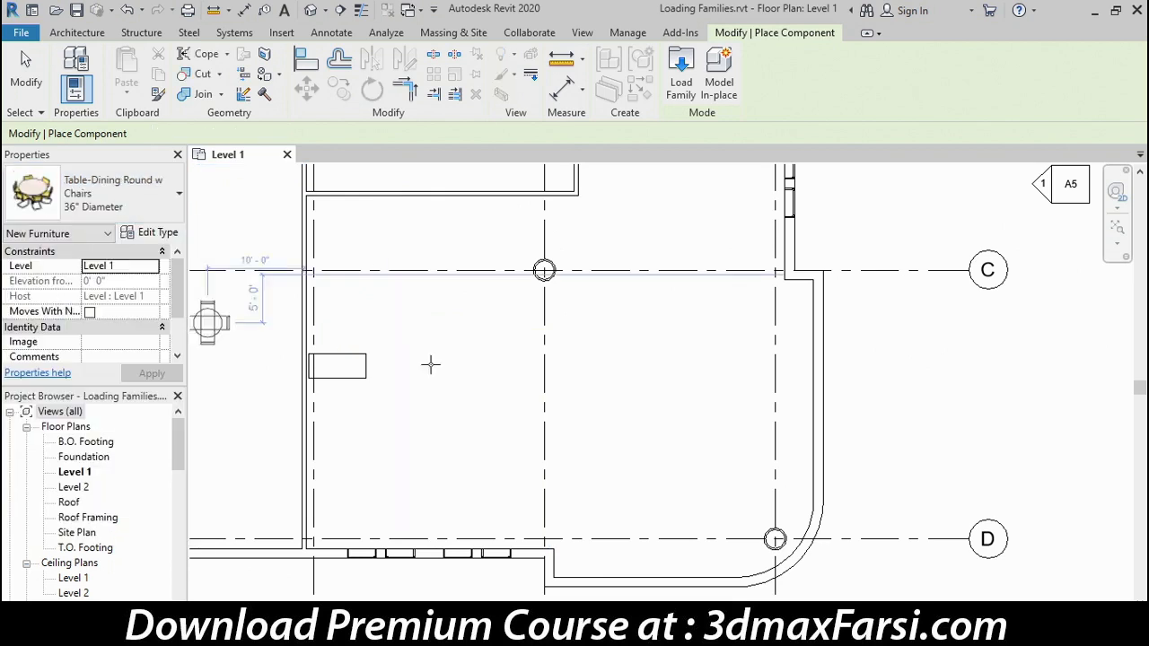
click(754, 486)
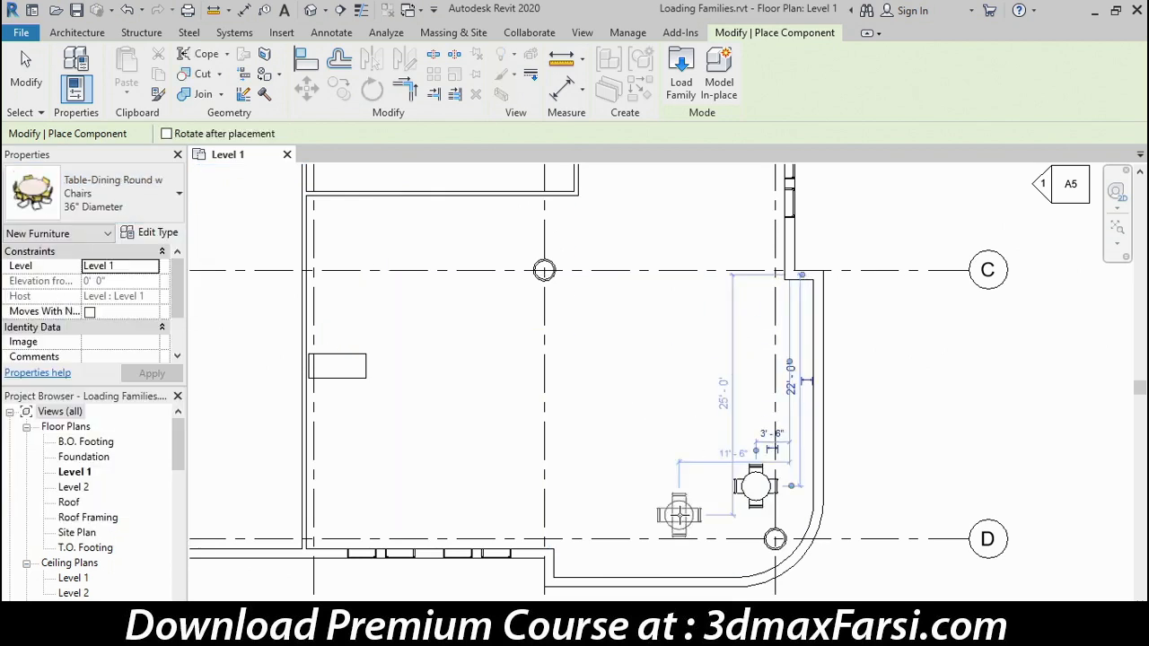
Place a 60" Diameter Table-Dining Round w Chairs about 12' west of the 36" table in the same row, and end placement
click(108, 193)
click(65, 312)
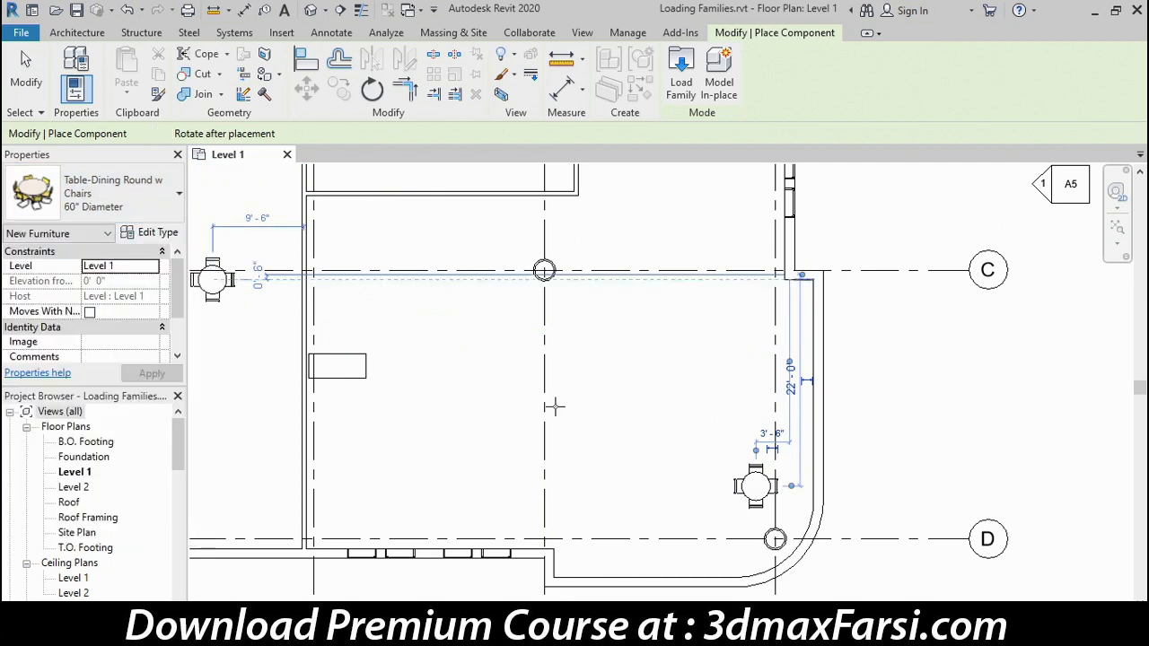
click(640, 485)
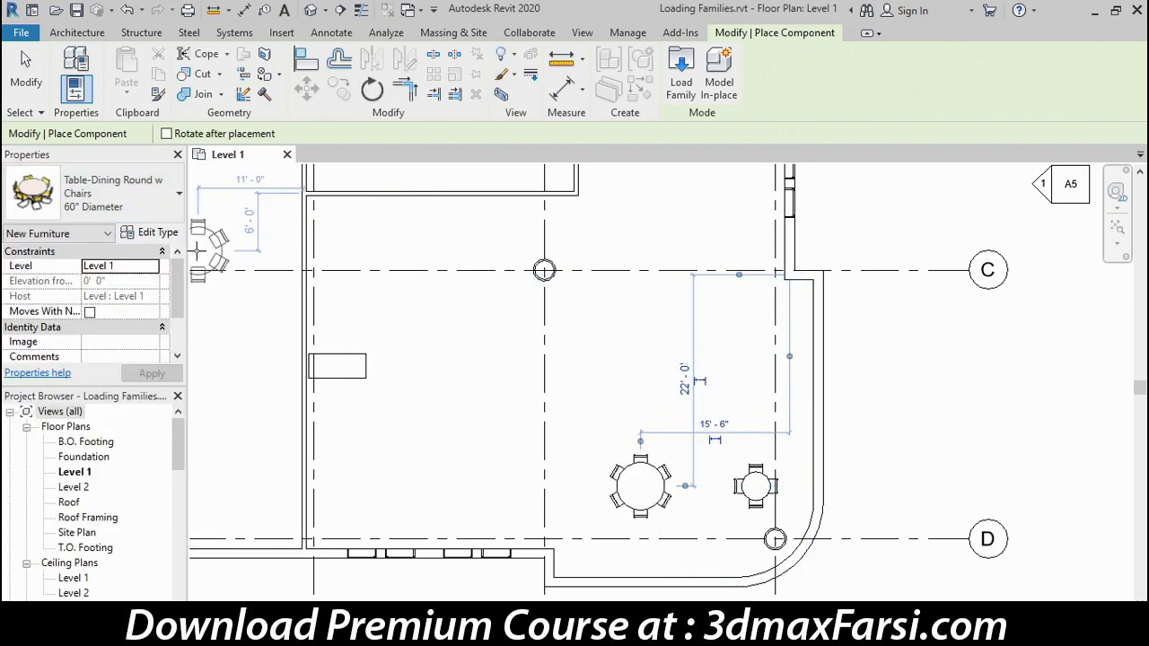
click(26, 72)
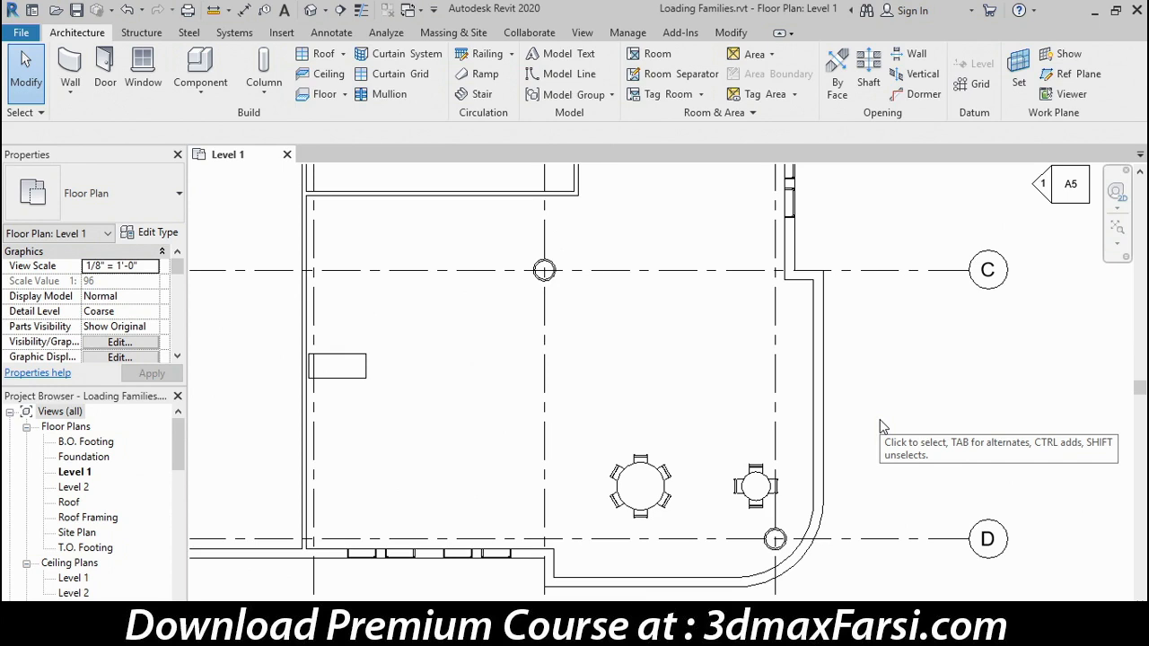
Copy the 36" dining table northward with Constrain and Multiple, adding three copies in a column along the east wall
click(755, 486)
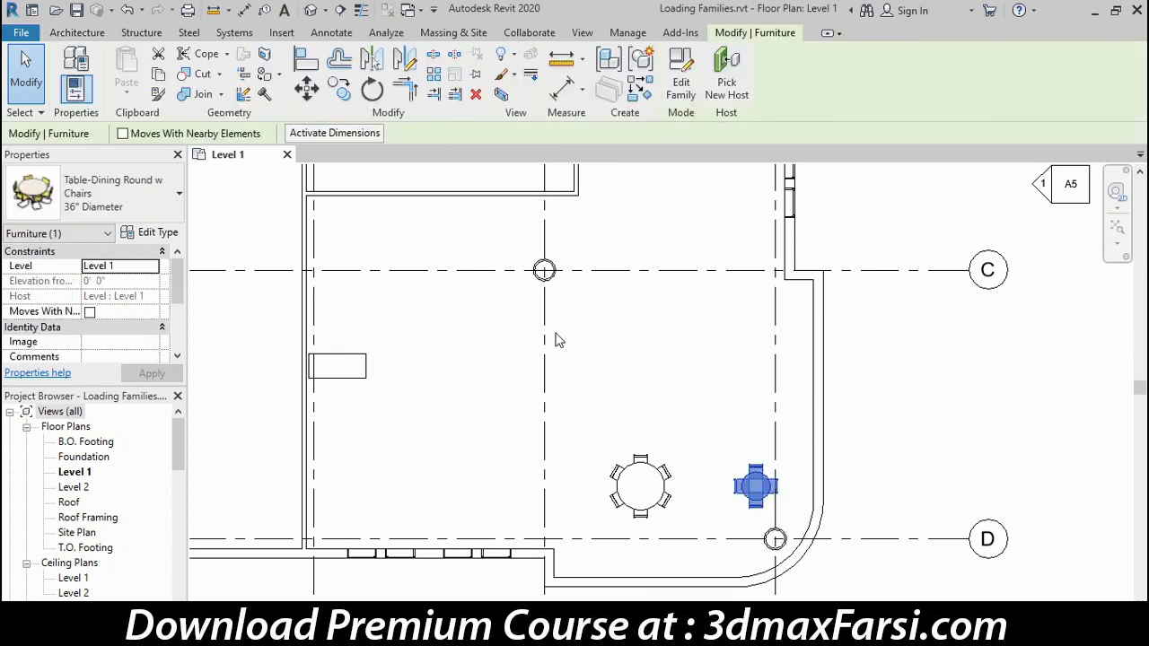
click(340, 91)
key(Escape)
click(744, 488)
click(342, 94)
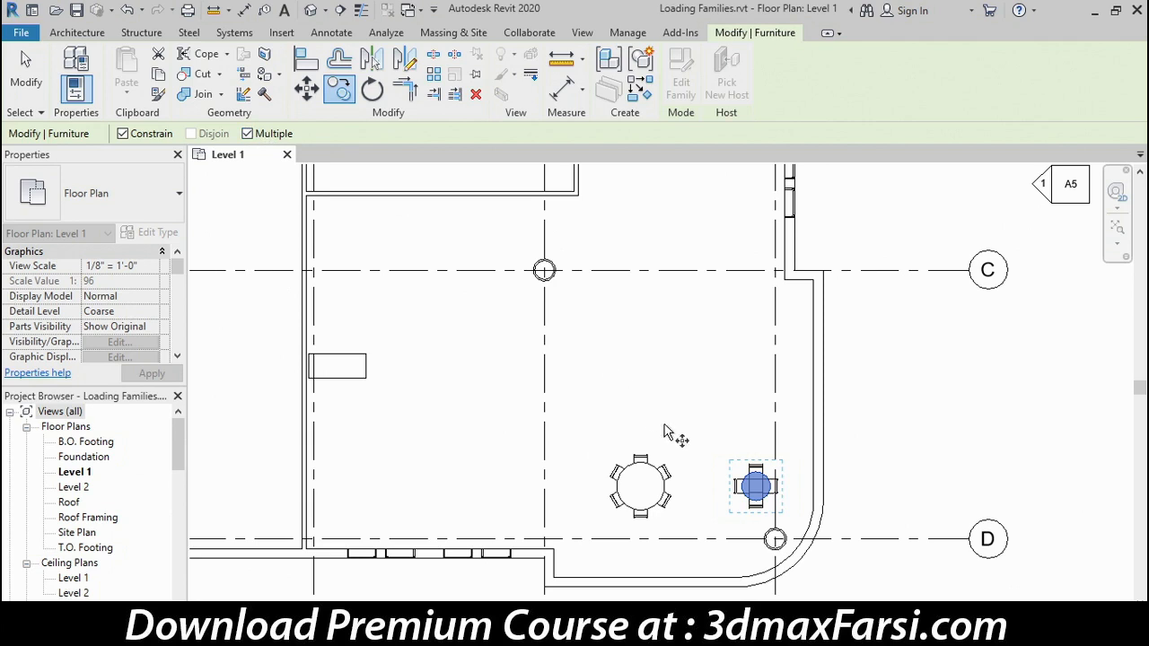
click(757, 487)
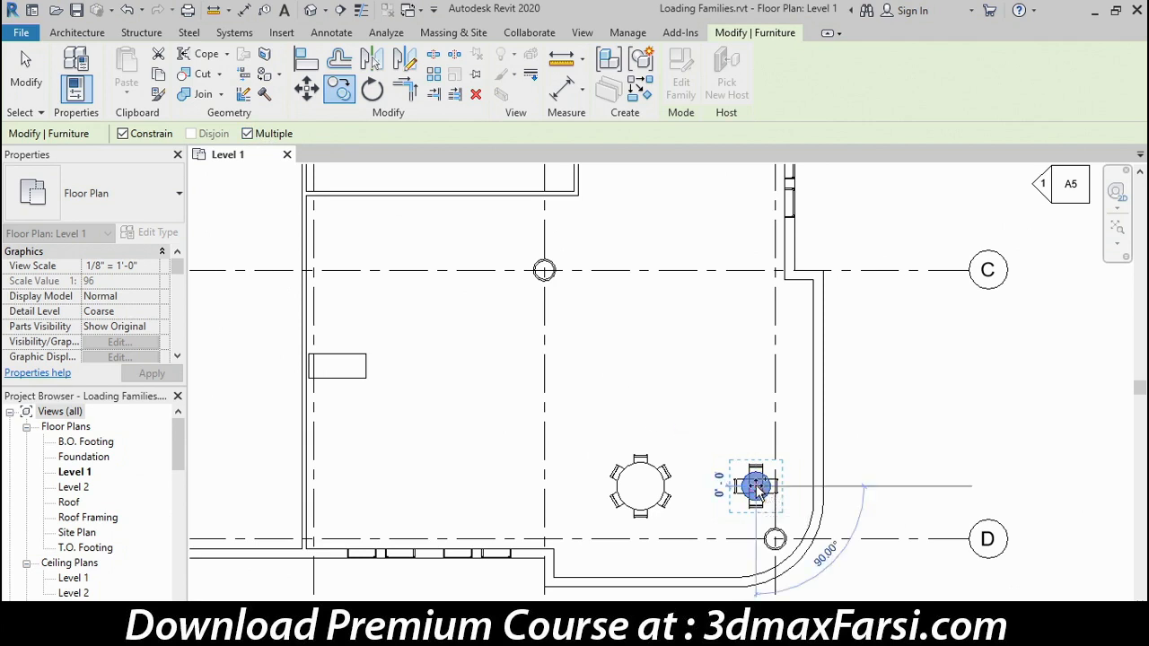
click(755, 415)
click(755, 345)
click(755, 258)
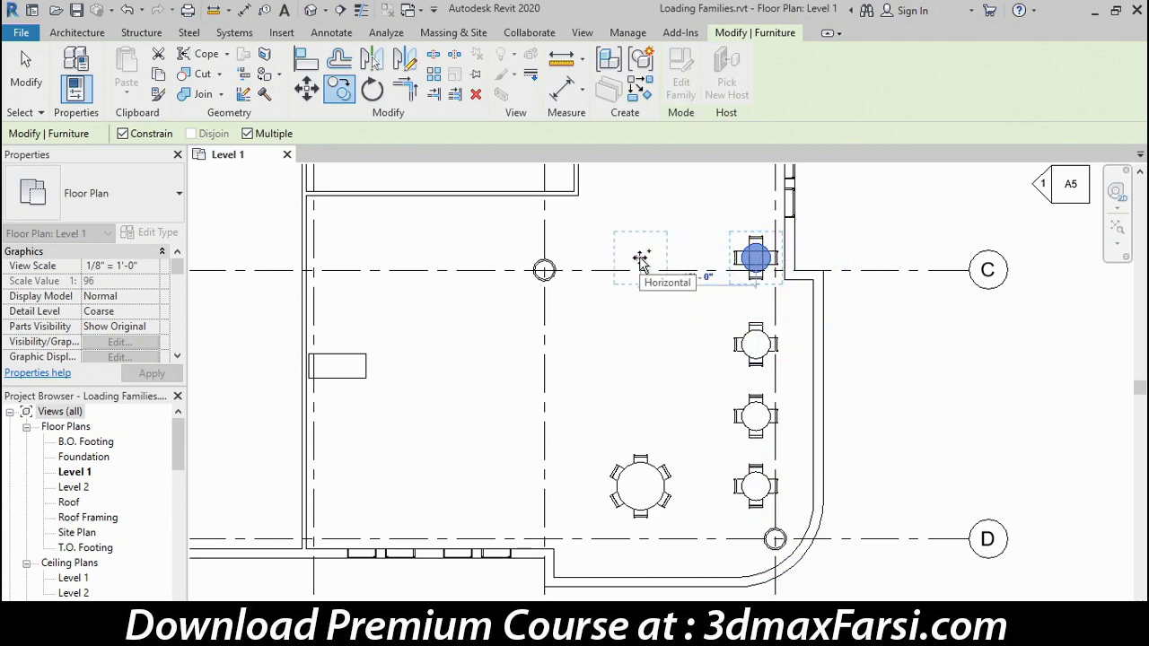
Add another copy 8' west of the northernmost 36" table and end the Copy command
text(8)
key(Return)
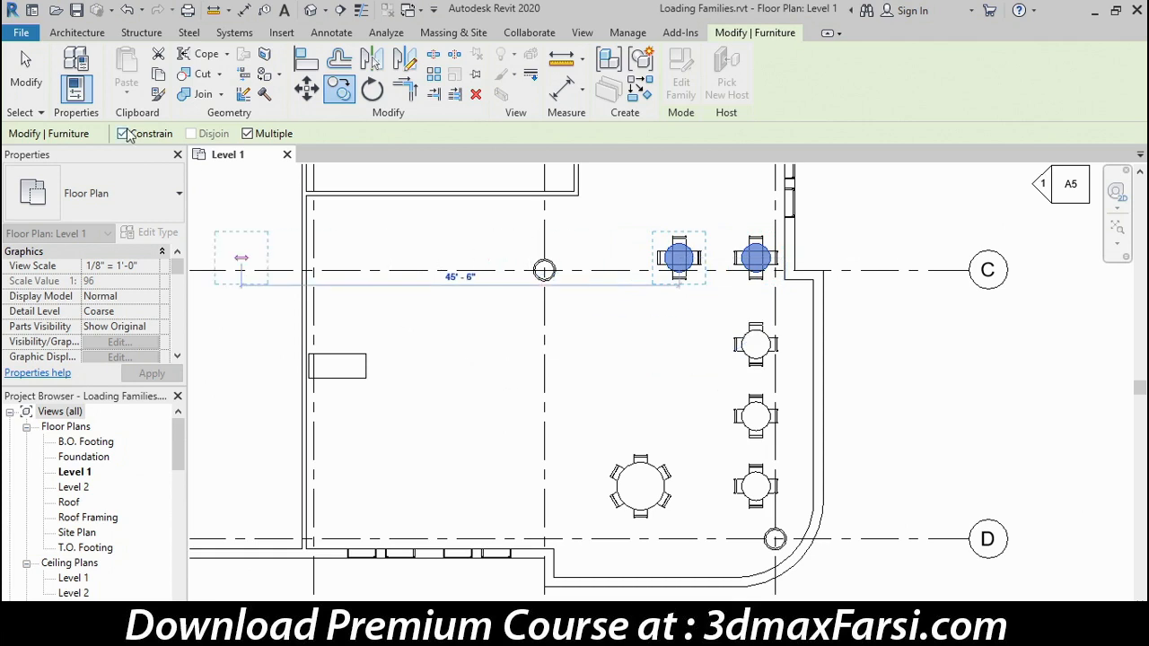
click(27, 83)
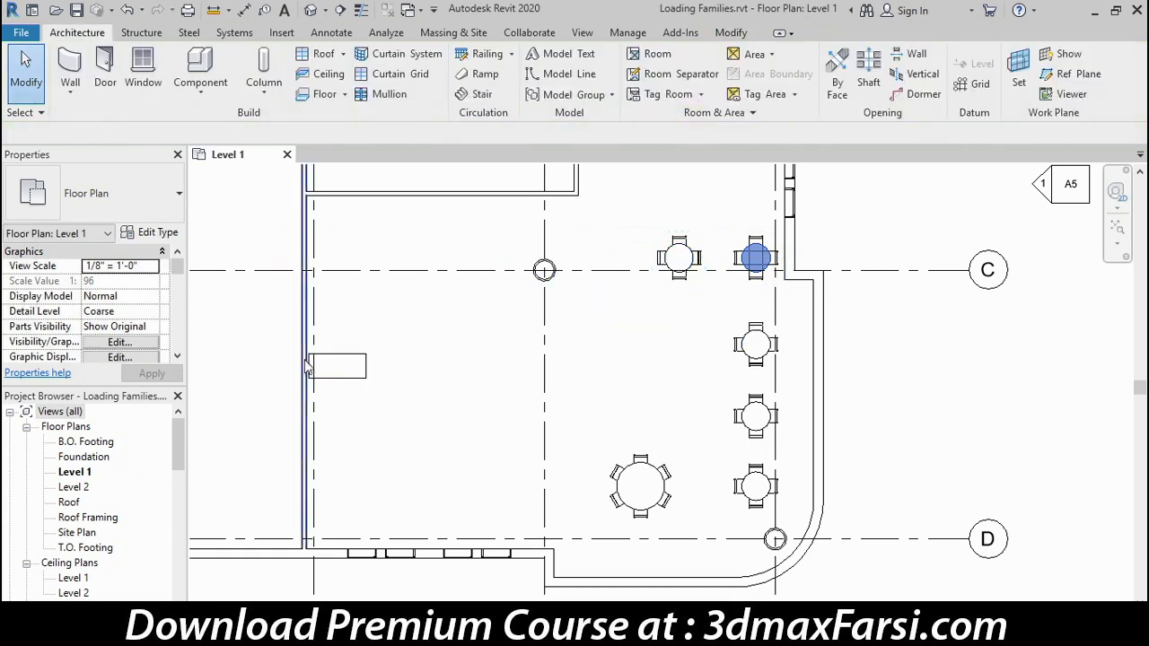
Load the Booth Seating.rfa family from the Ch 2 folder of the Exercise Files for component placement
scroll(314, 346, up, 2)
scroll(321, 348, up, 1)
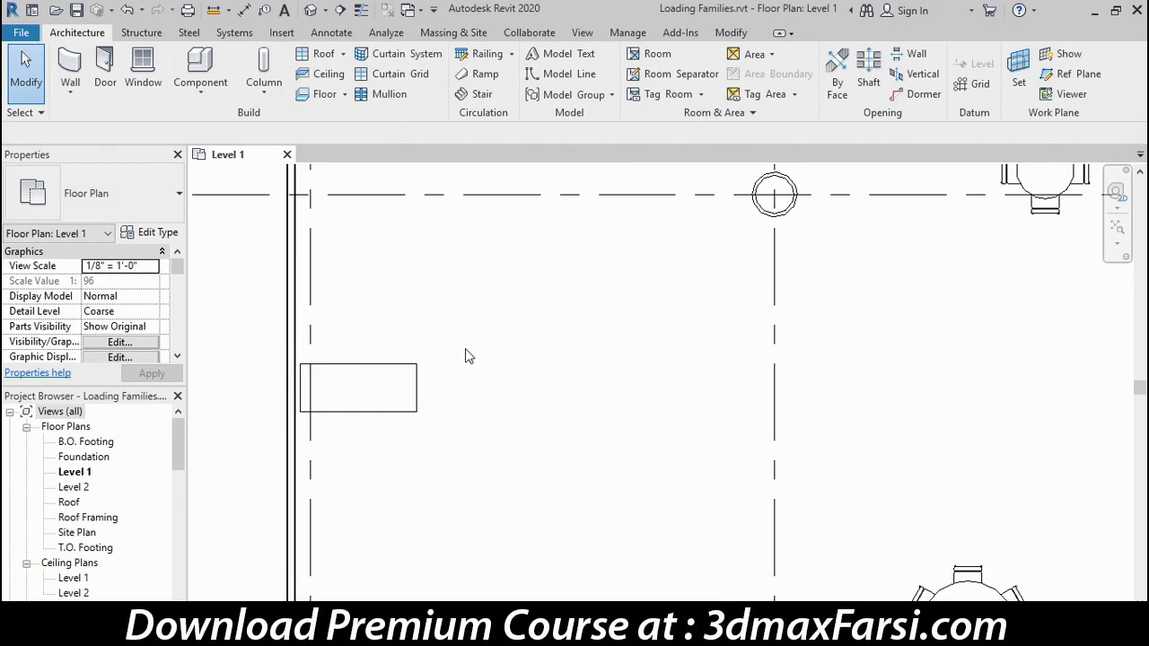
click(200, 65)
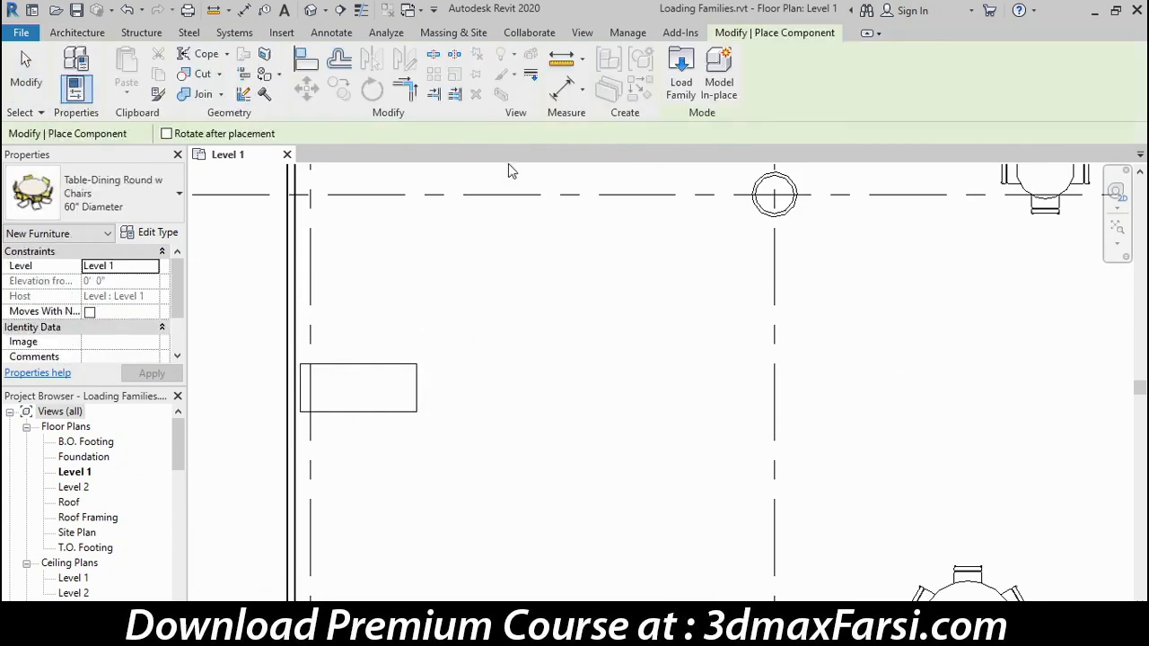
click(684, 79)
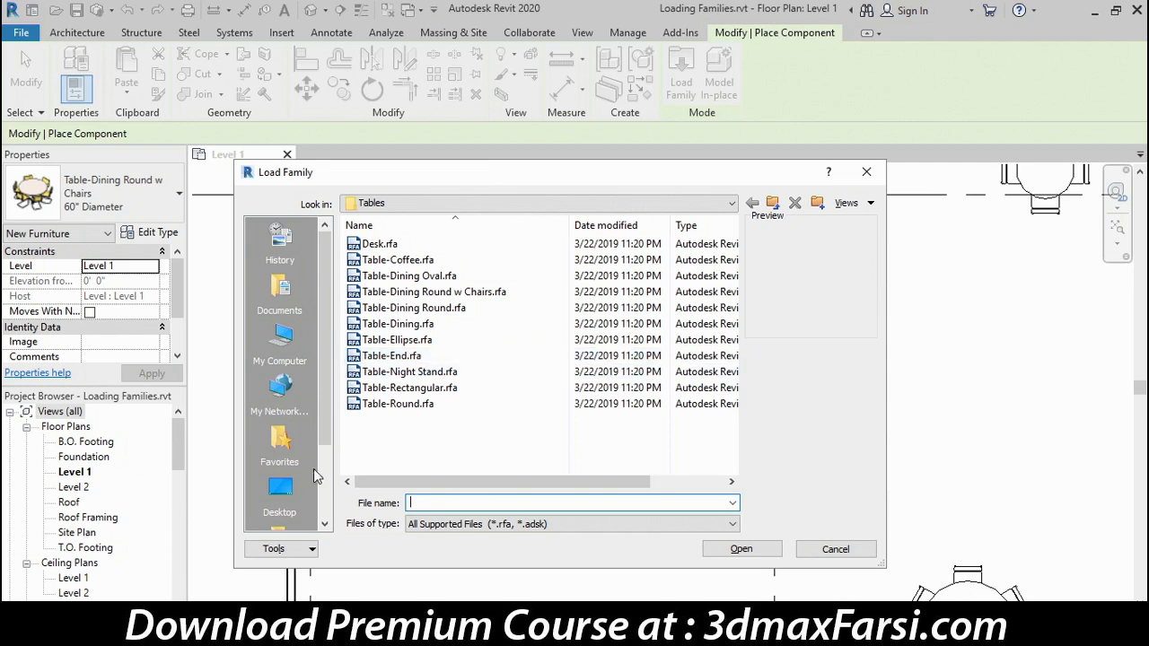
click(289, 497)
double_click(359, 325)
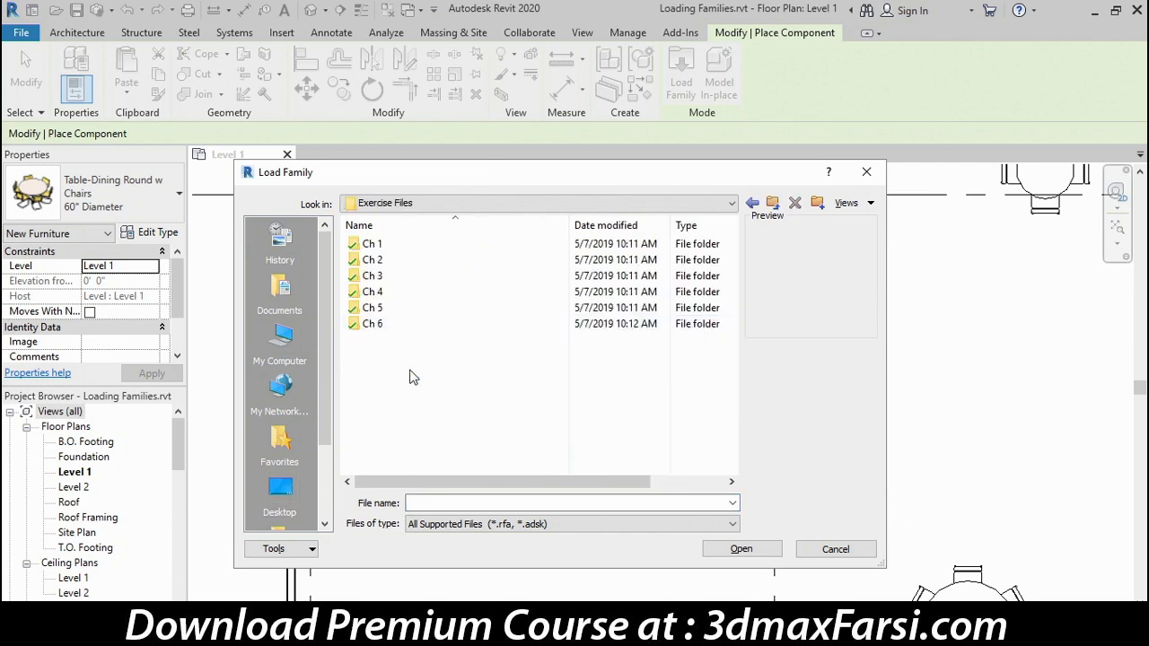
double_click(370, 259)
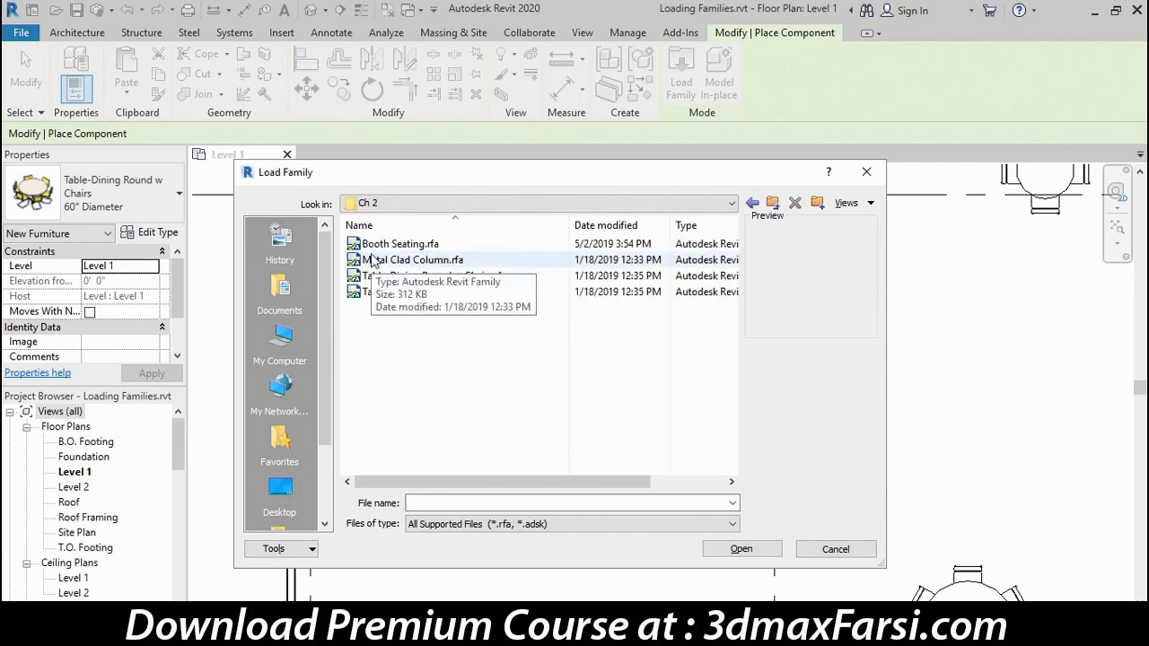
click(400, 245)
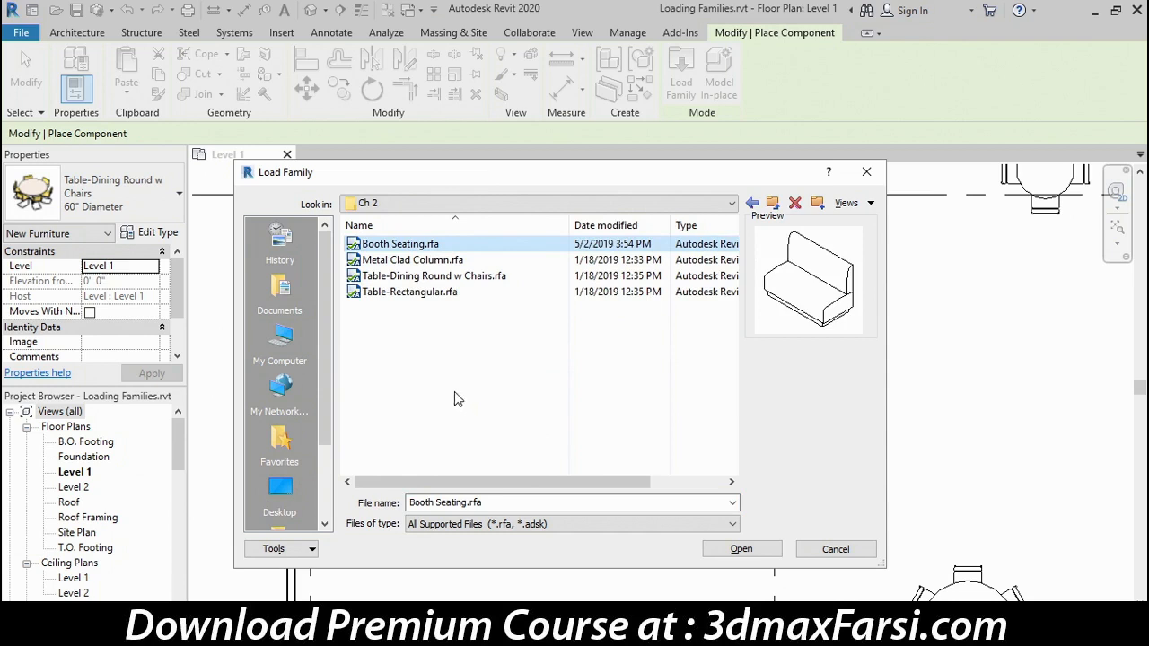
click(750, 550)
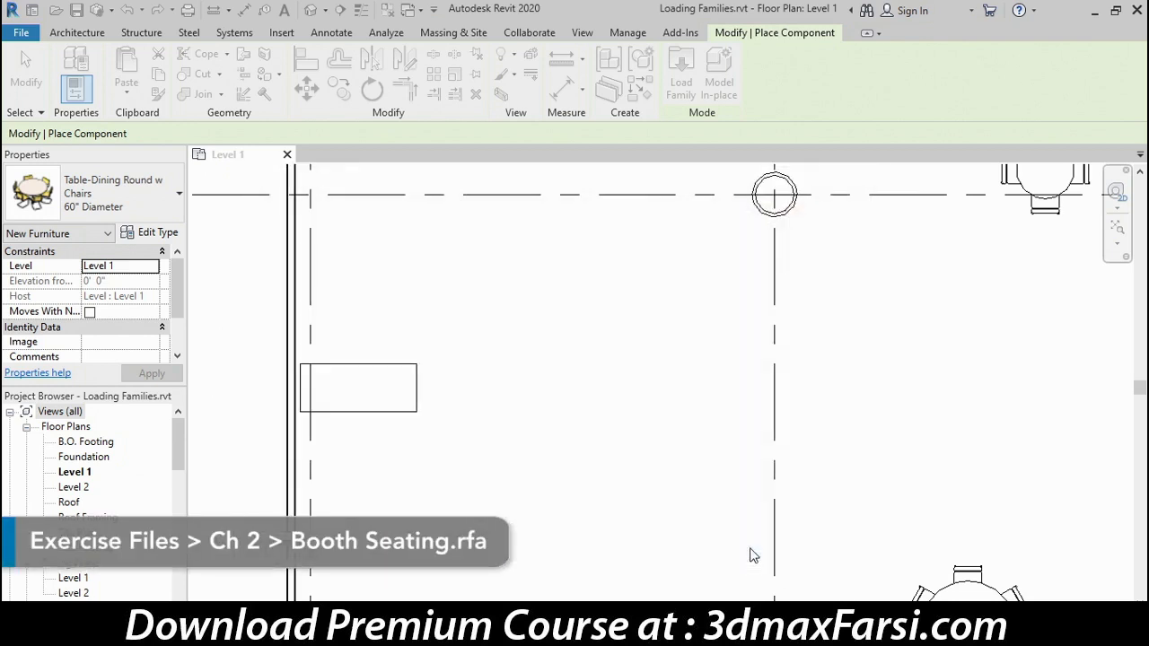
Place a 72" Long Booth Seating flush against the north edge of the rectangular table and end placement
click(149, 203)
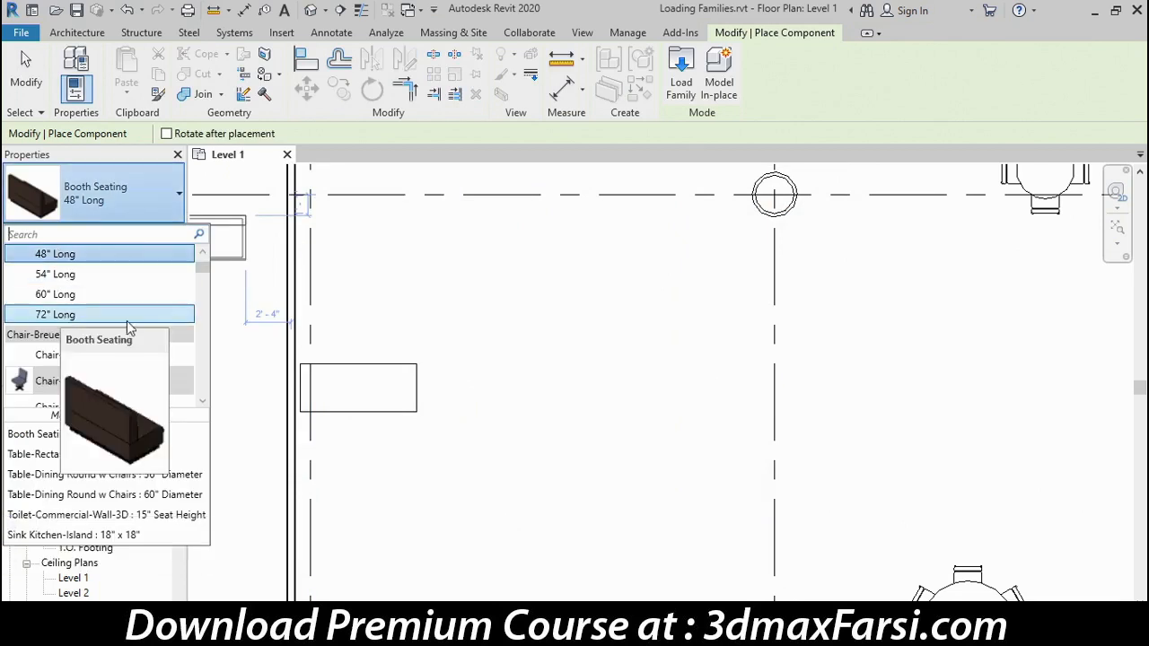
click(49, 316)
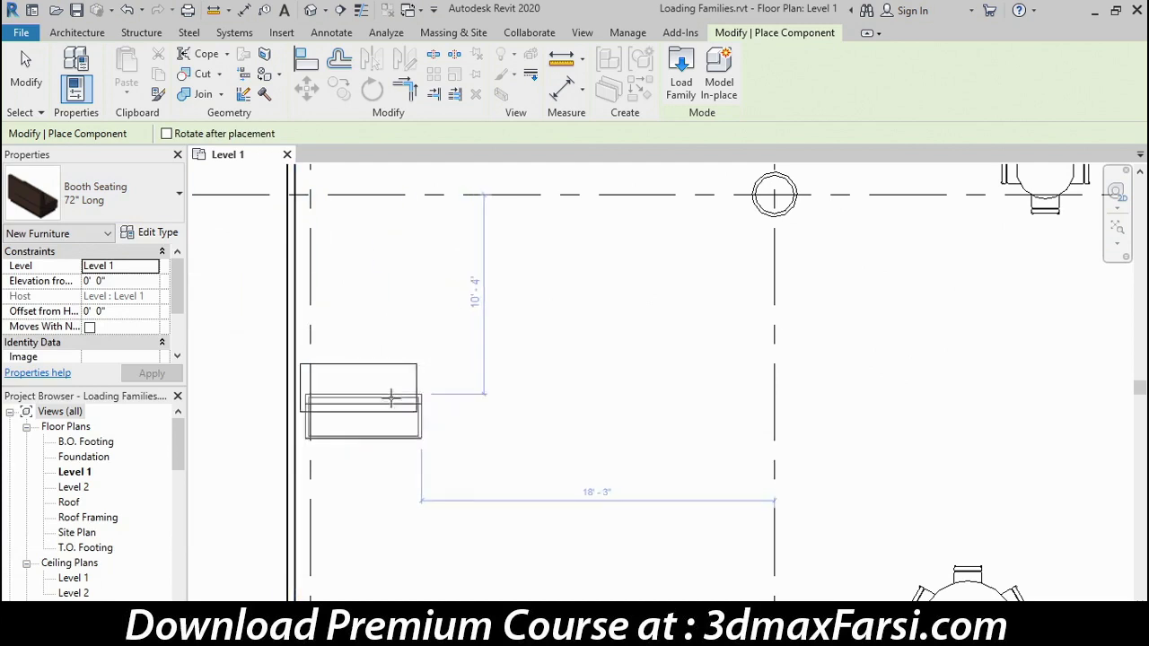
click(360, 325)
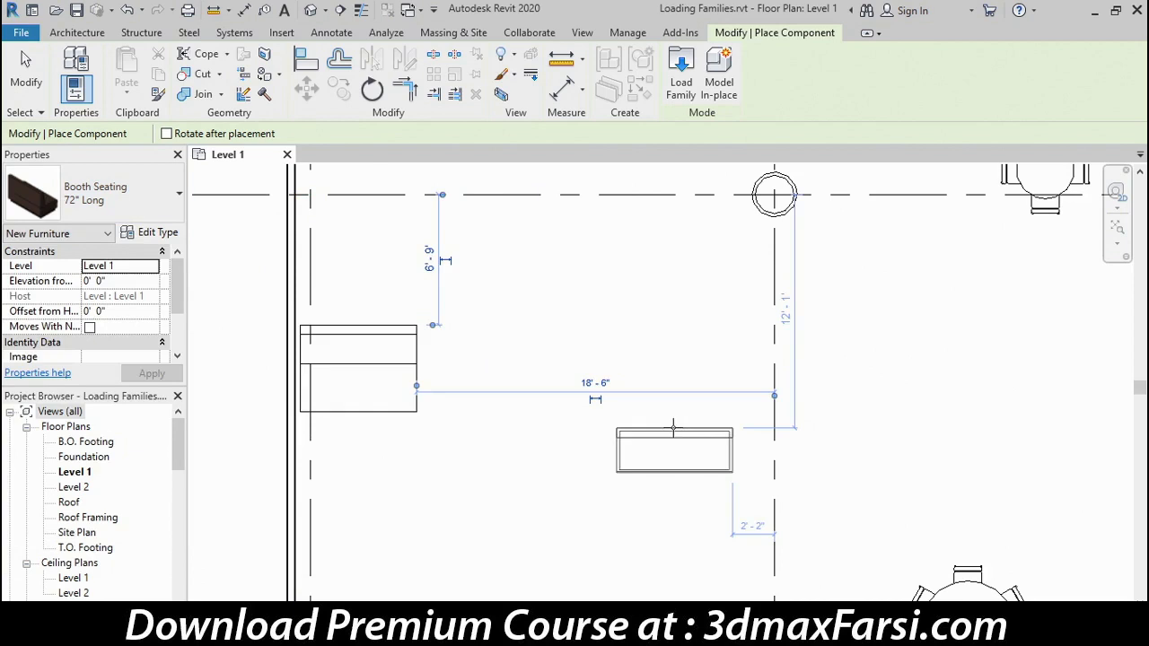
key(Escape)
key(Escape)
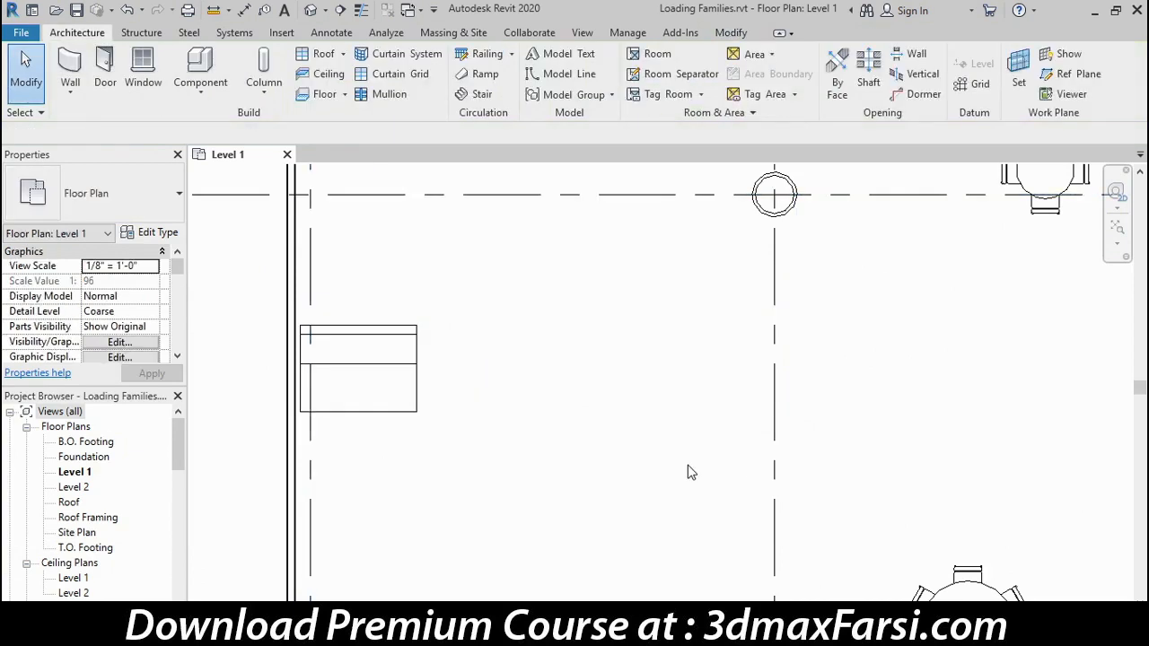
Mirror a copy of the booth about the rectangular table's east-west centerline onto its south side, and clear the selection
click(416, 340)
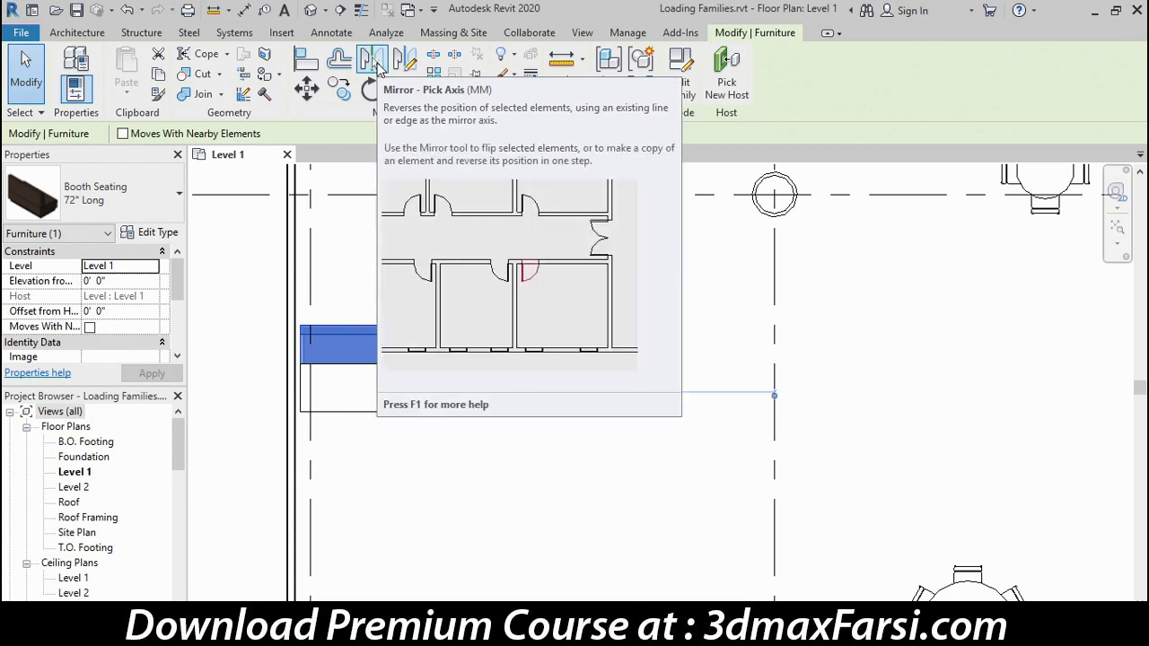
click(374, 61)
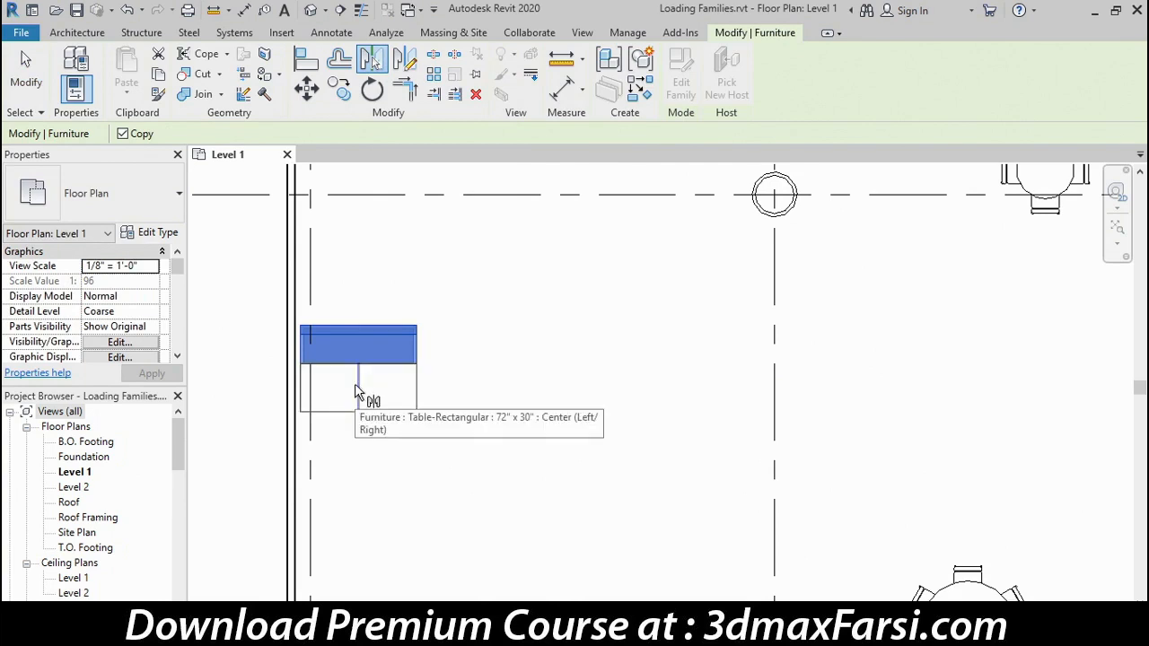
click(399, 395)
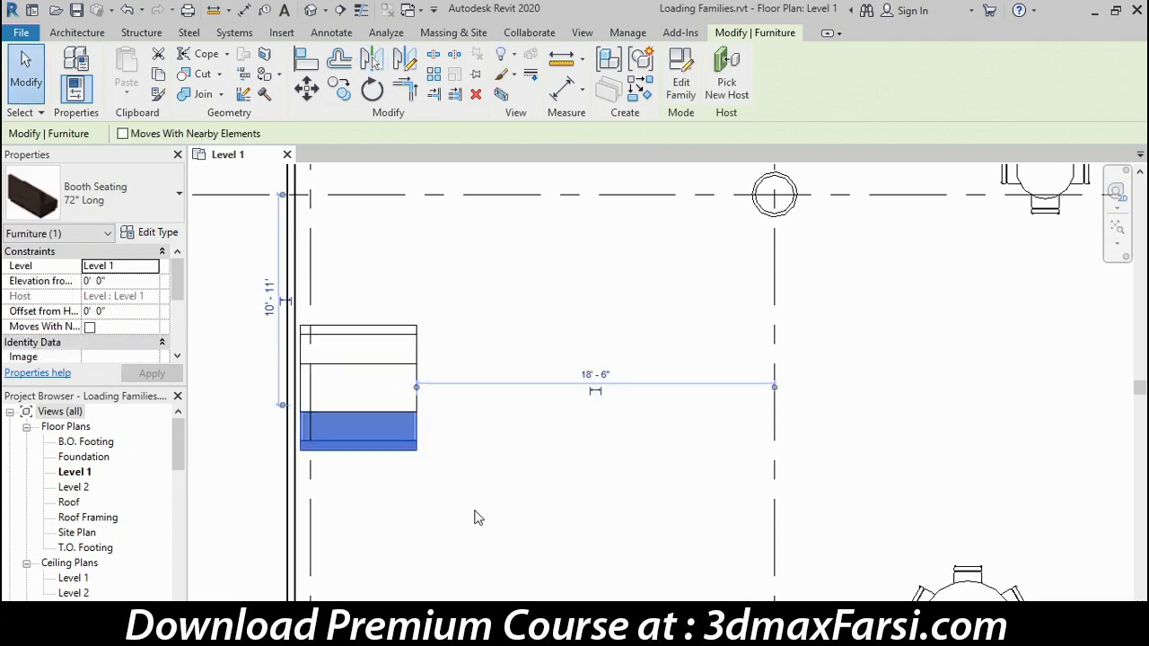
click(449, 501)
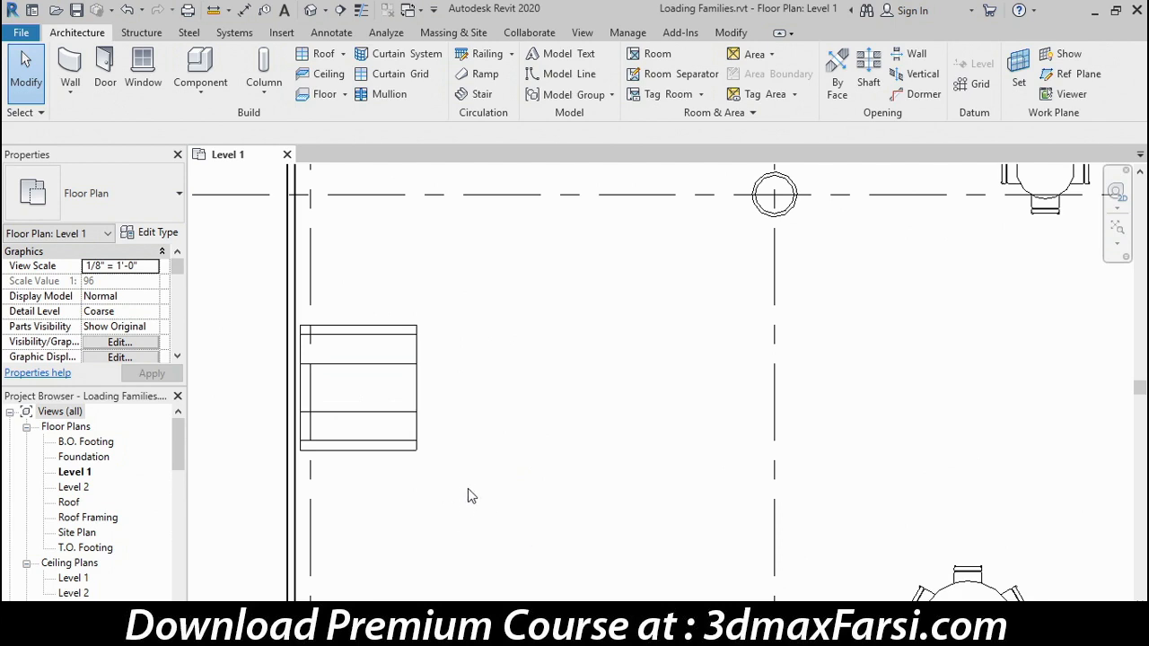
Copy the rectangular table and both booths southward twice along the west wall, back to back at 6' - 6" spacing, and end the Copy command
drag(467, 488, 412, 351)
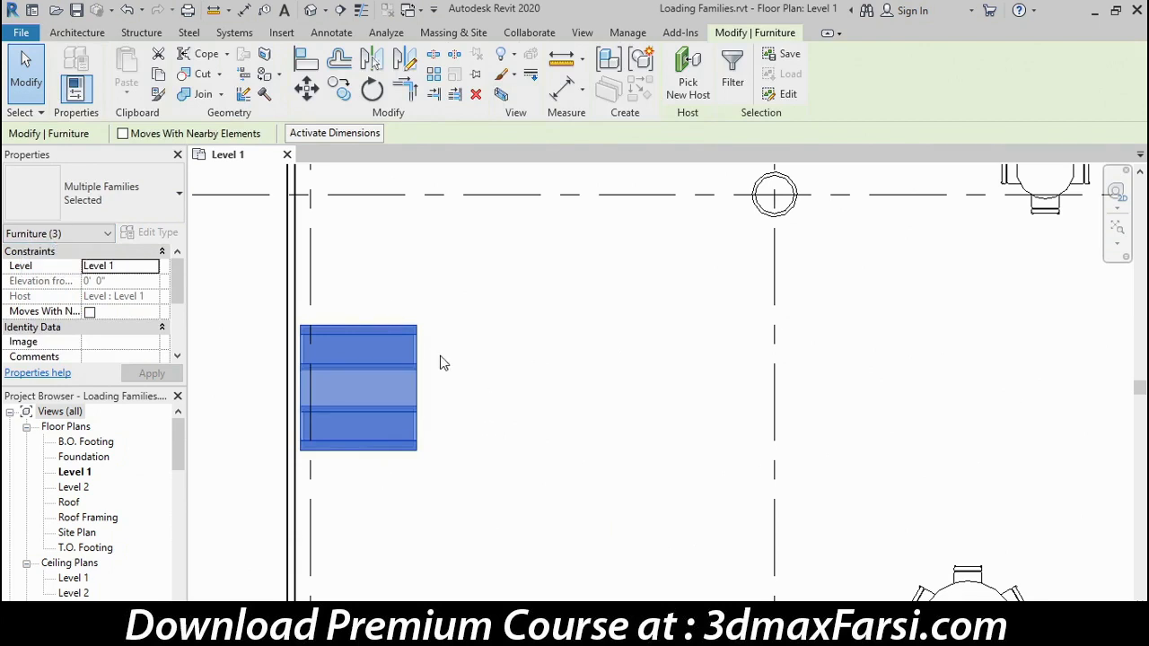
click(339, 88)
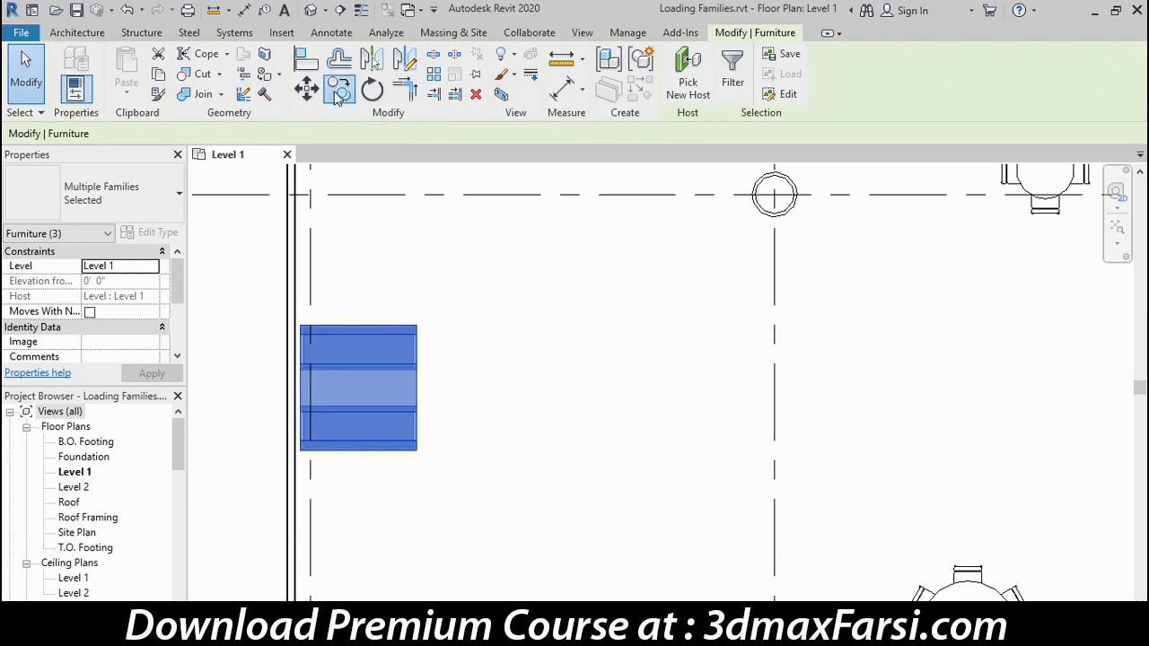
click(418, 323)
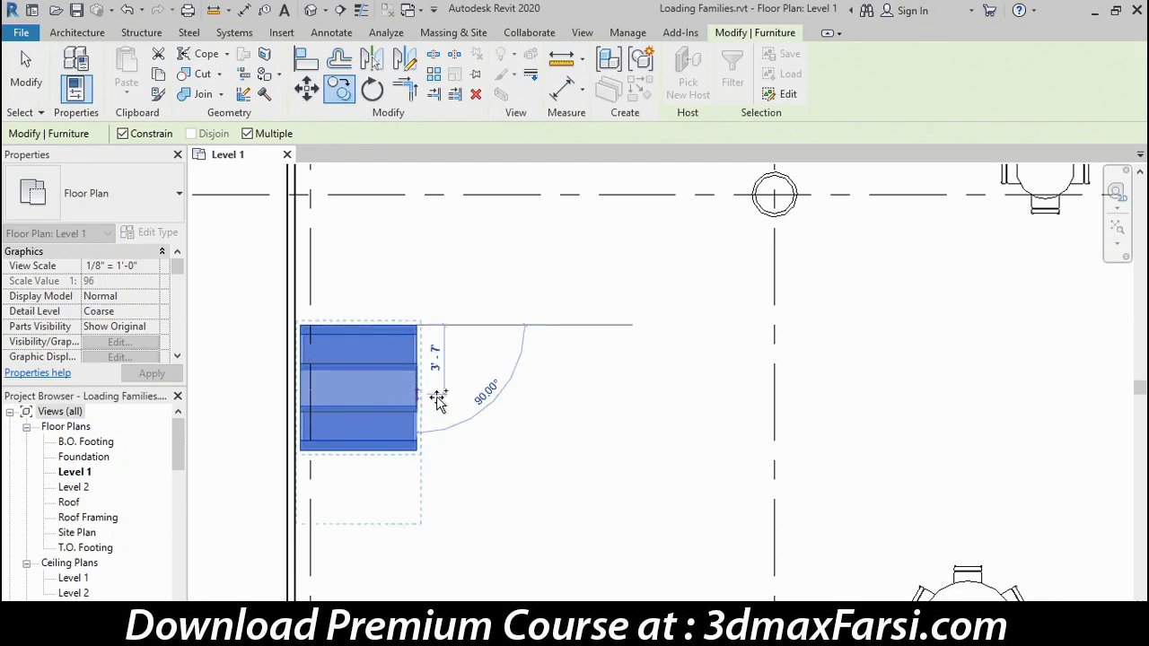
click(418, 451)
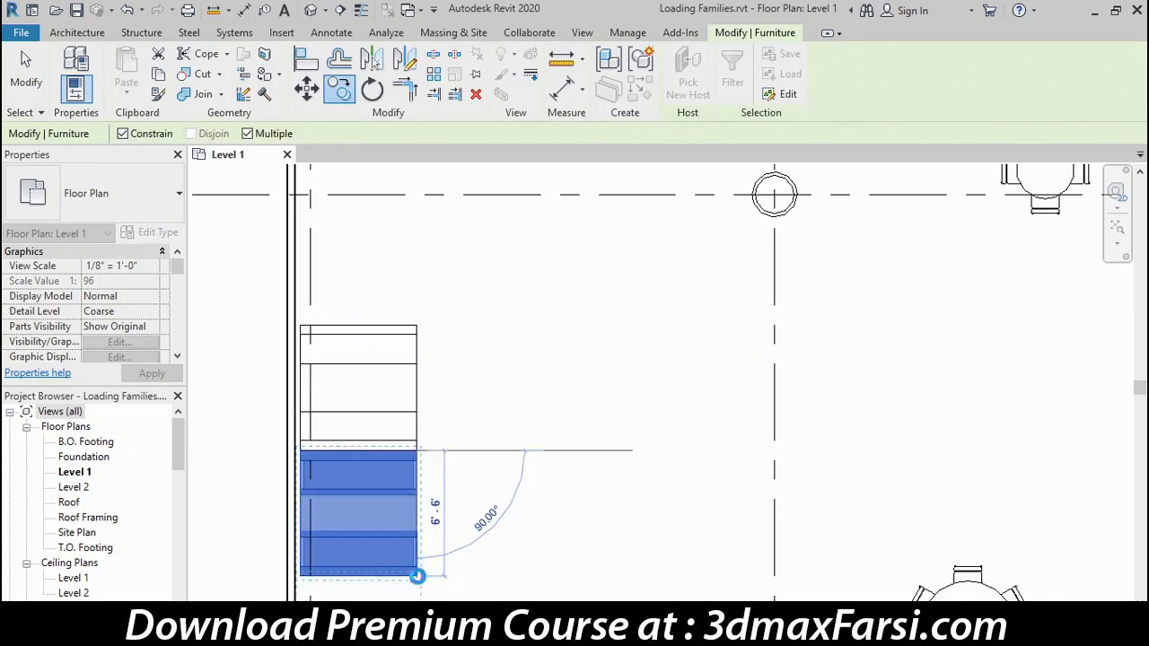
click(418, 576)
click(15, 72)
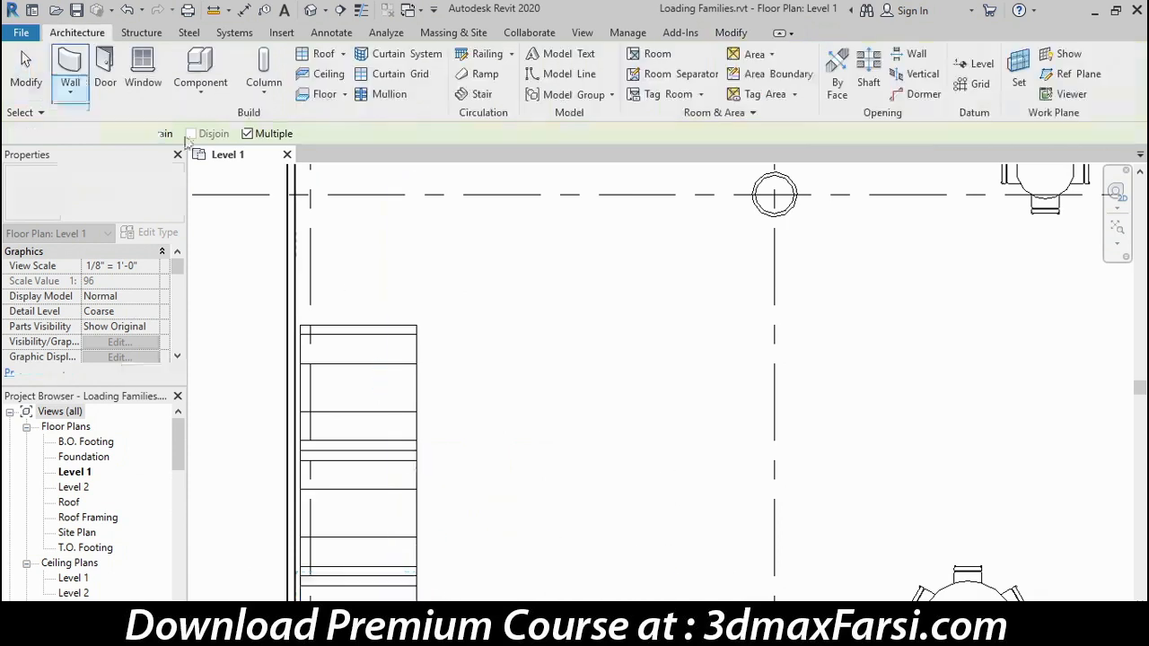
Open the default 3D view and orbit it to the back to examine the tables and booths inside the building
scroll(643, 428, down, 3)
middle_drag(730, 437, 547, 439)
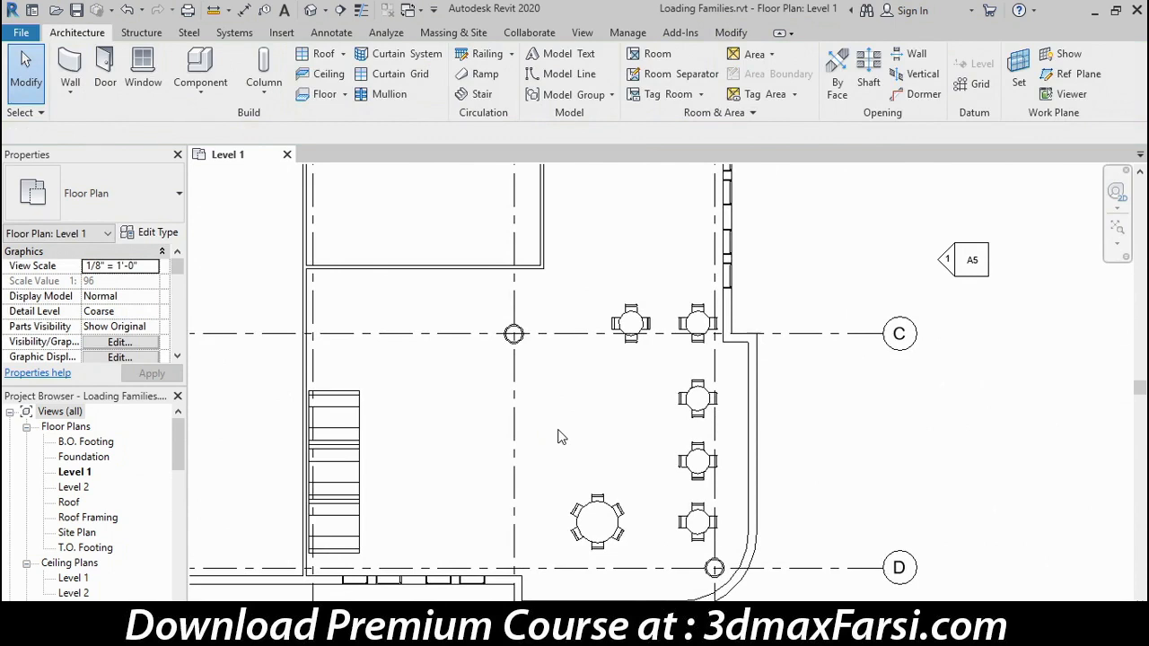
click(311, 11)
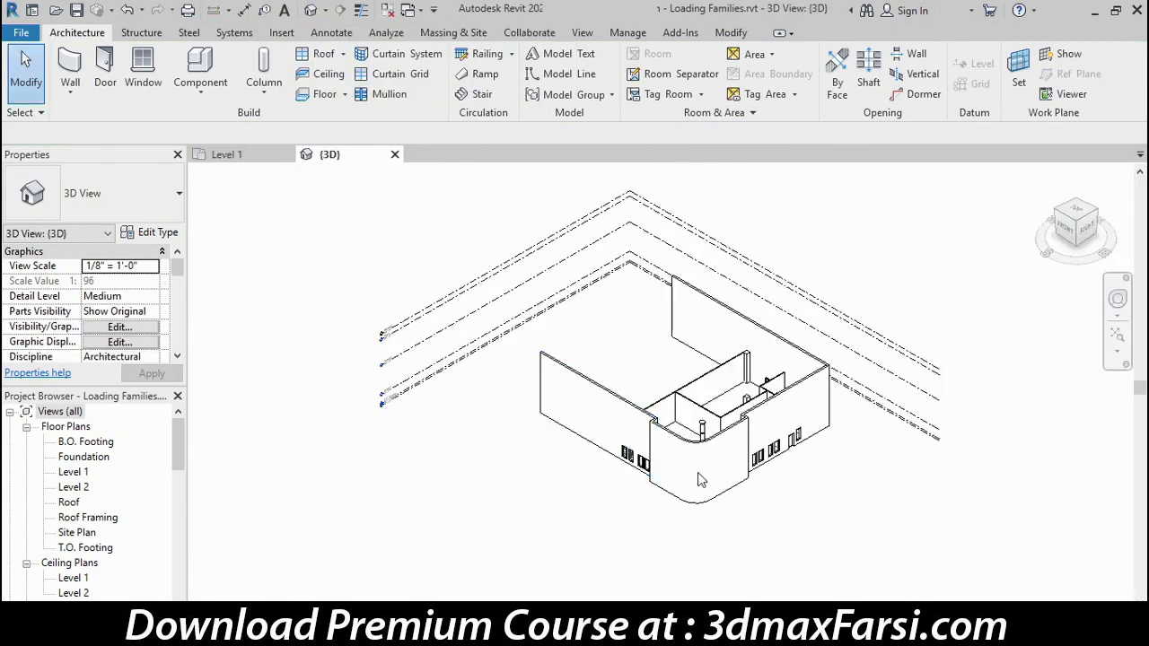
scroll(706, 461, up, 5)
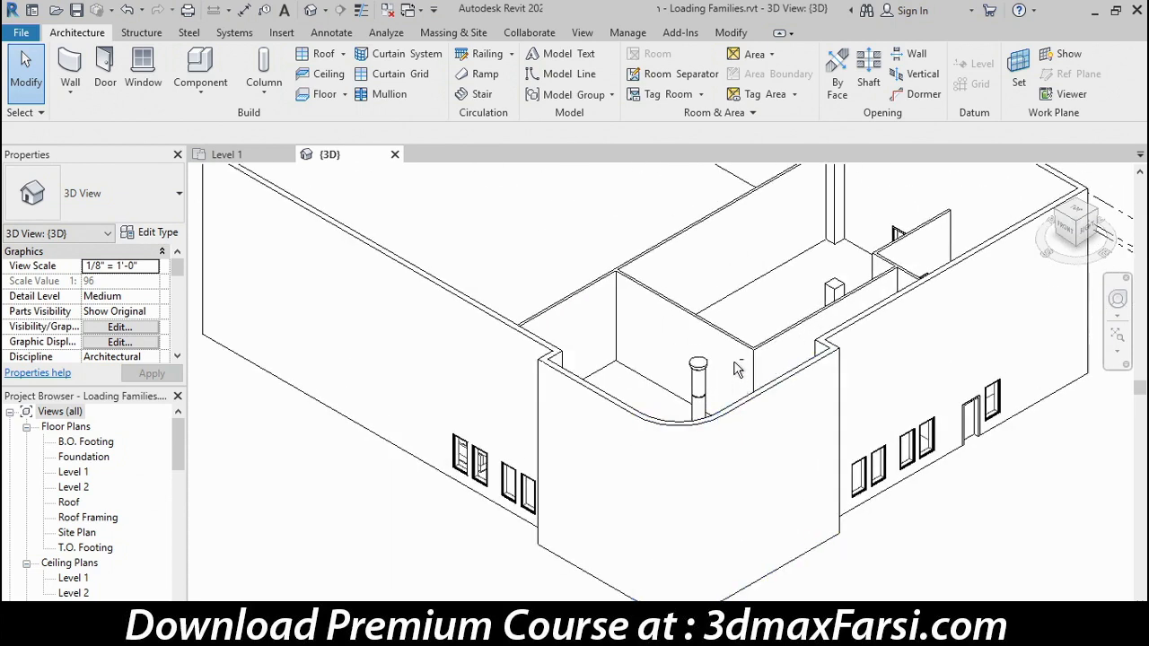
shift+middle_drag(748, 330, 357, 373)
scroll(494, 351, down, 5)
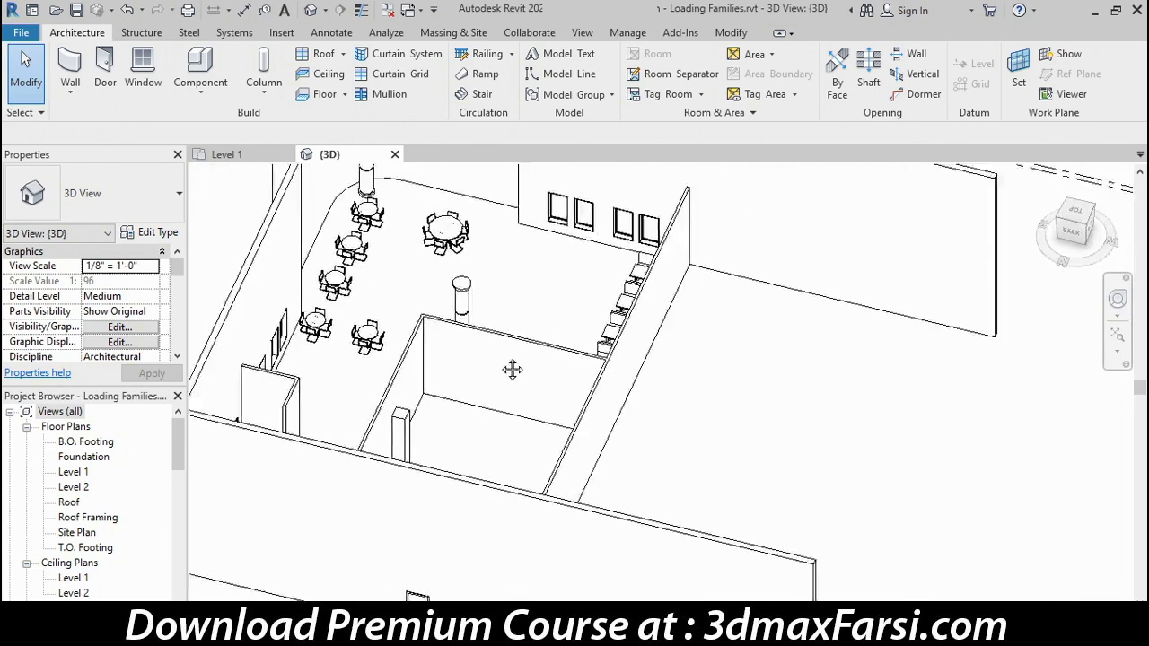